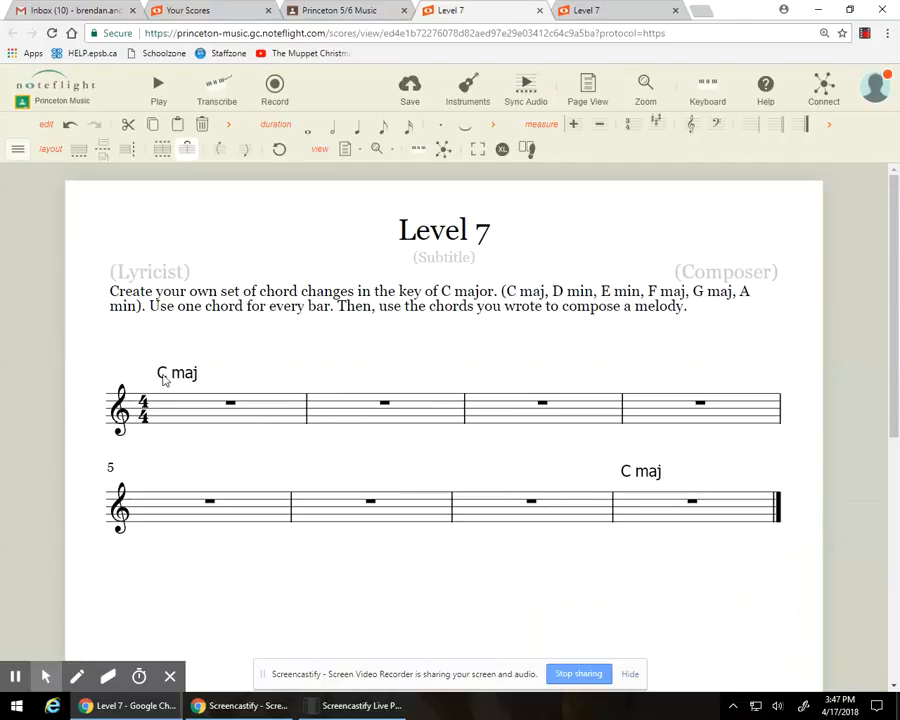
Step: Add the chord symbol "C maj" above bar 2
left_click(385, 405)
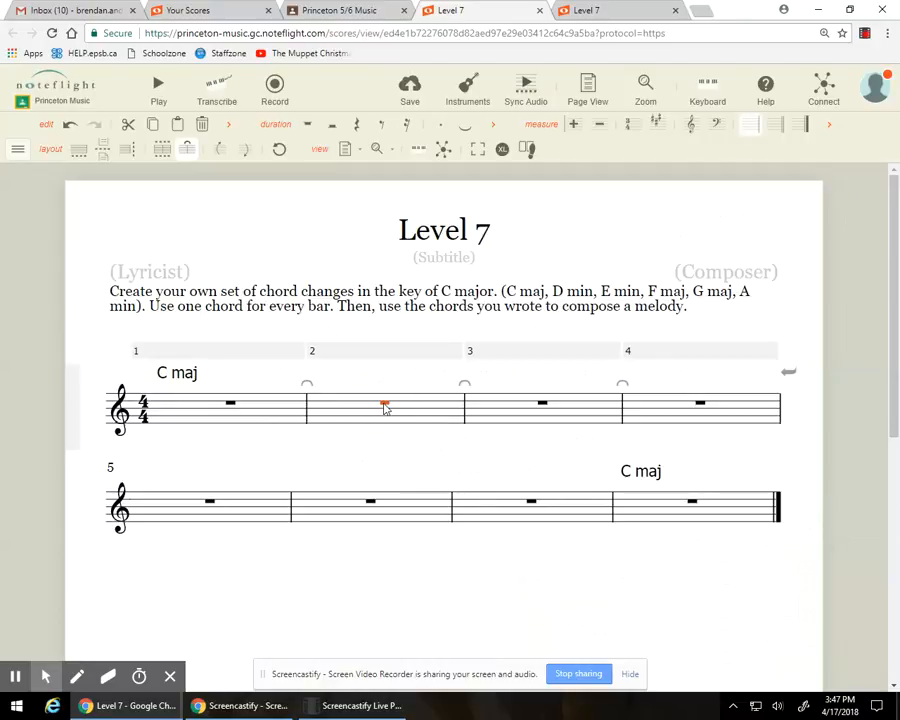
key("ctrl+k")
type("C")
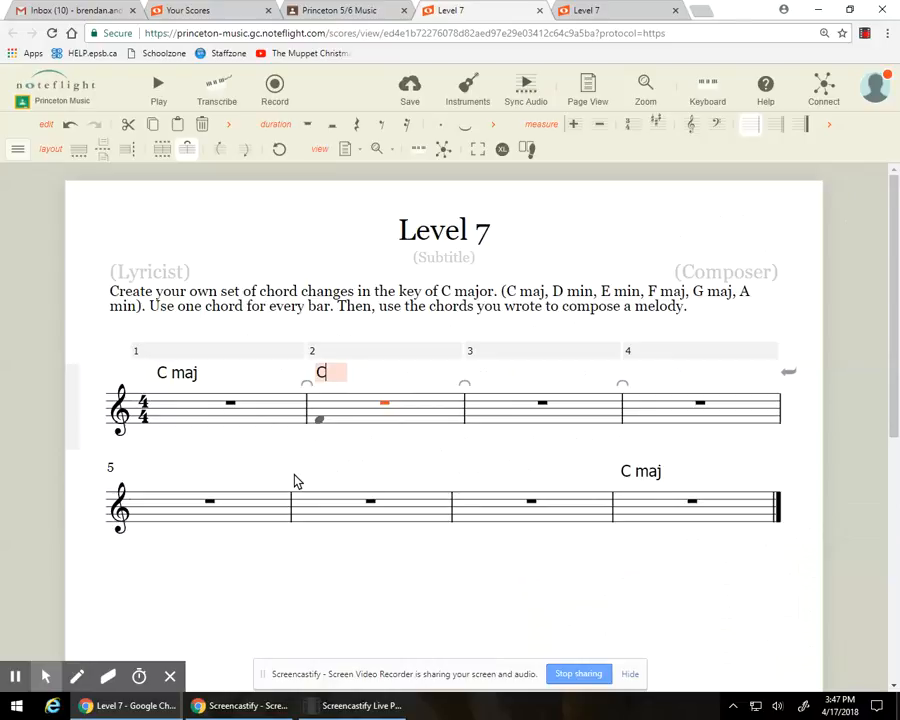
type(" maj")
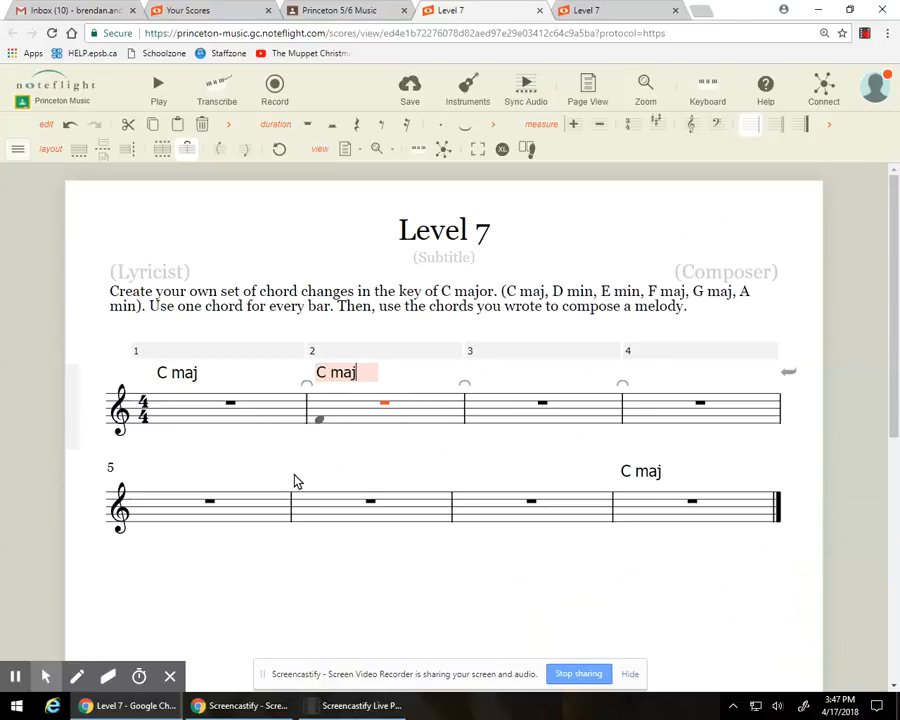
key("Return")
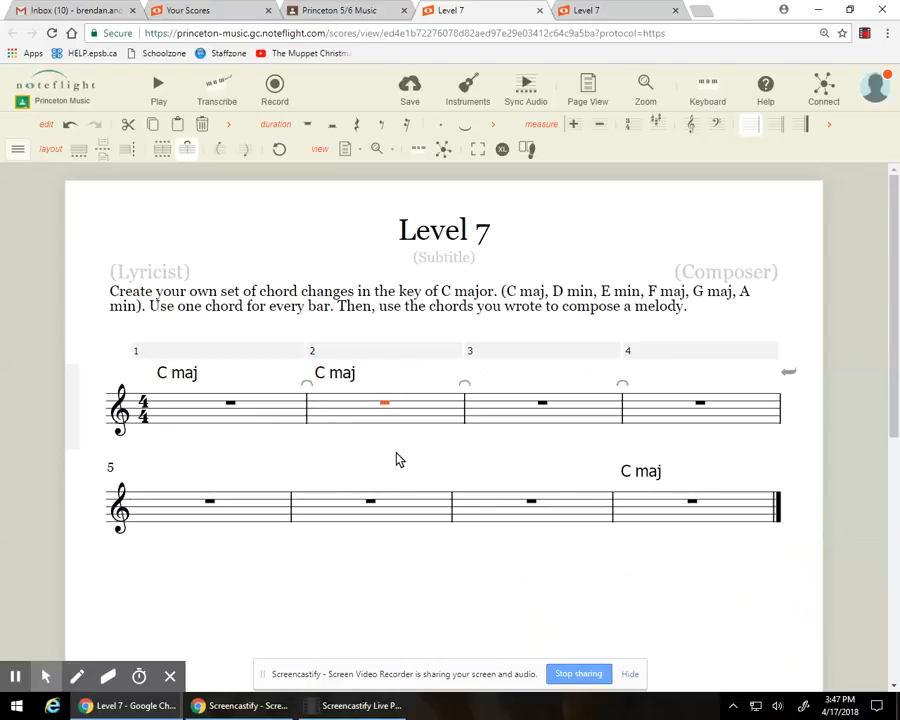
Step: Add the chord symbol "E min" above bar 3
key("Right")
key("ctrl+k")
type("E ")
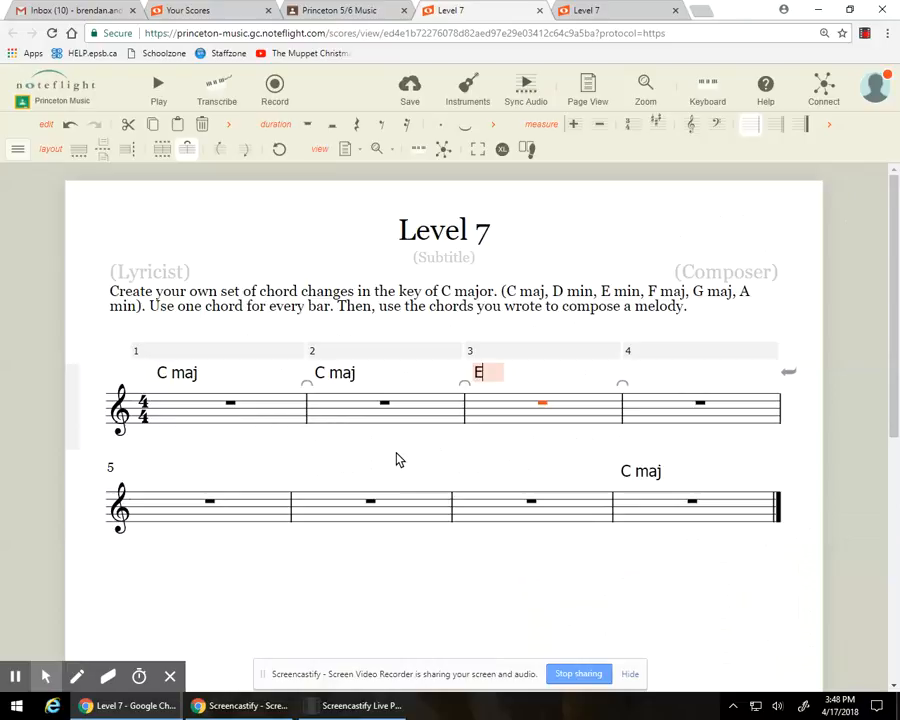
type("min")
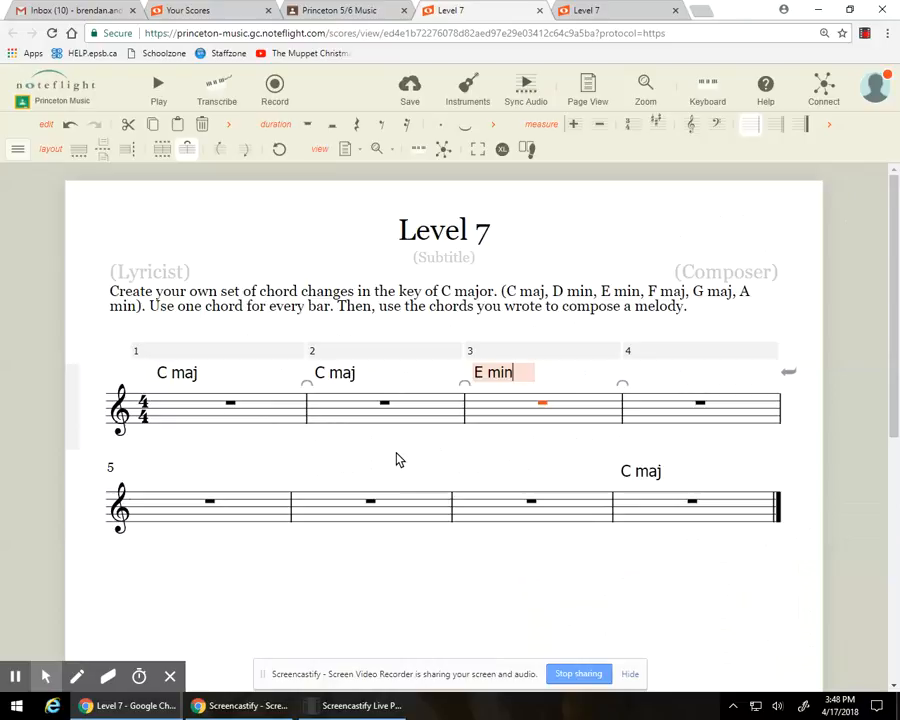
key("Return")
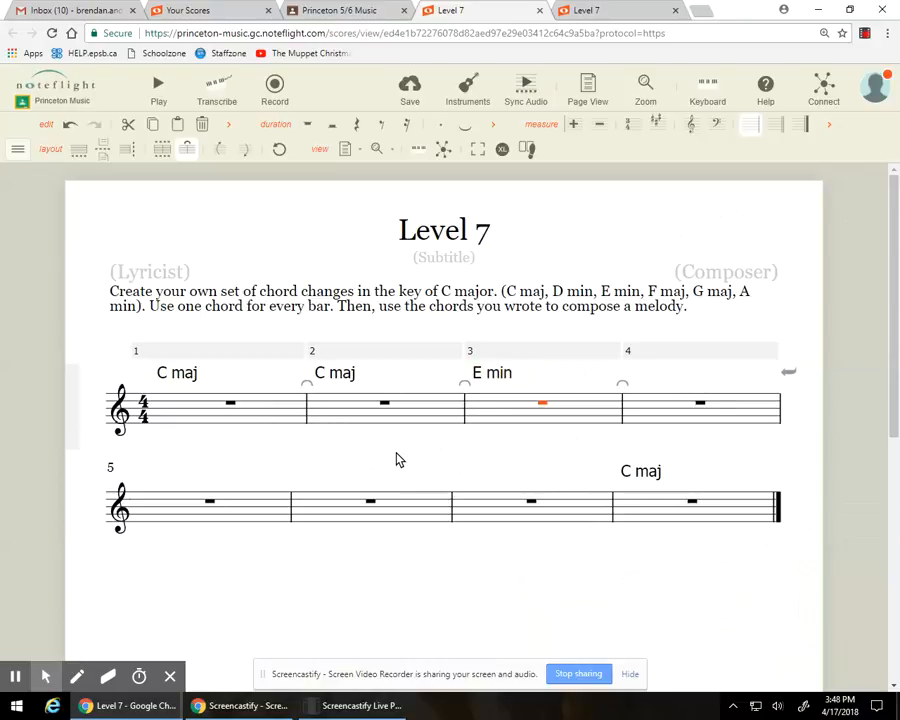
Step: Add the chord symbol "A min" above bar 4
key("Right")
key("ctrl+k")
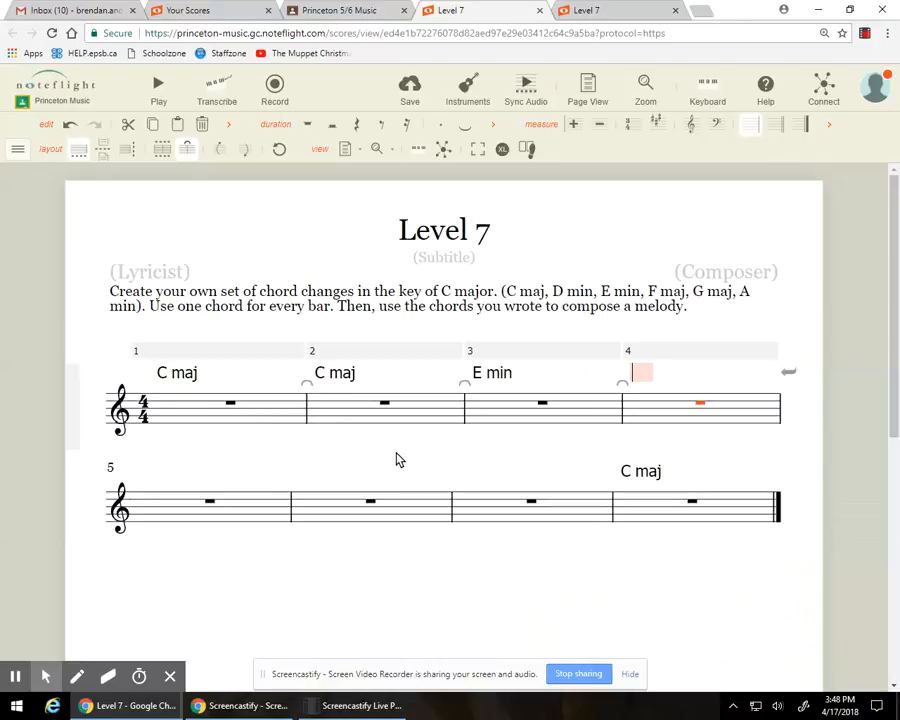
type("A min")
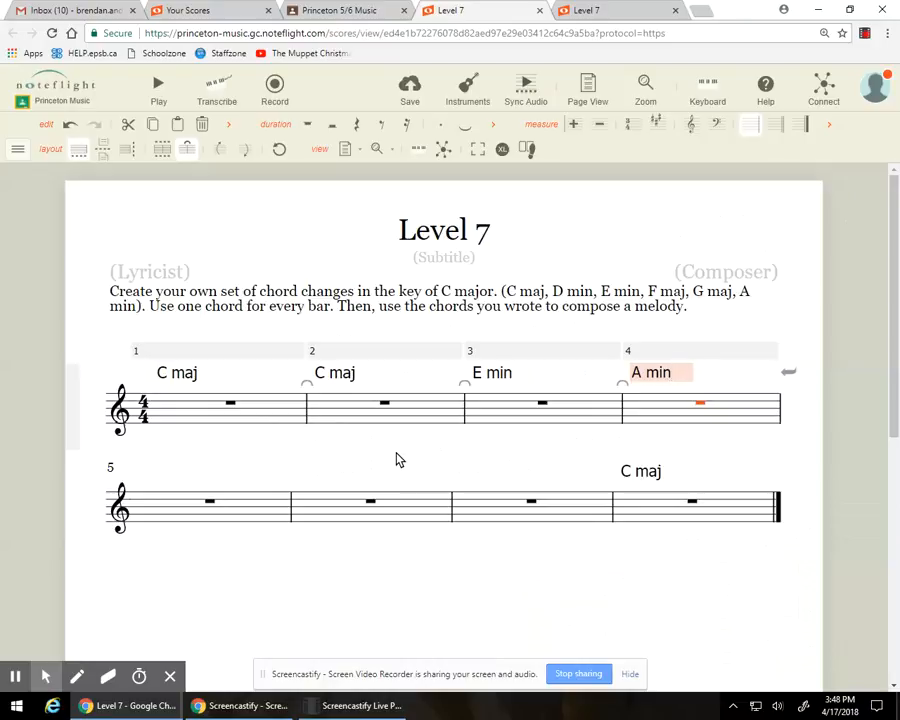
key("Return")
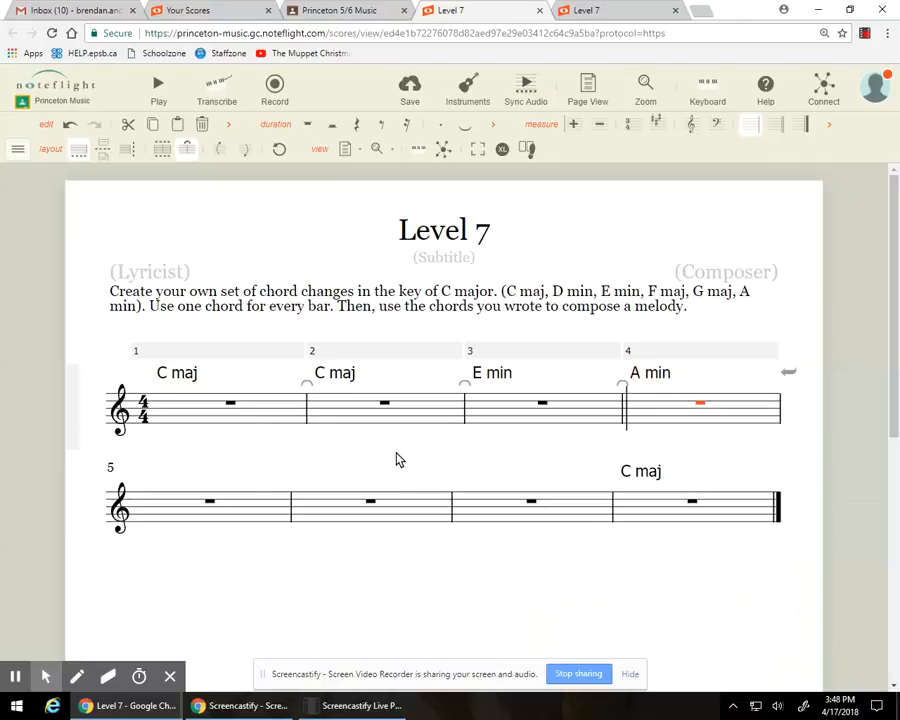
Step: Add the chord symbol "F maj" above bar 5
key("Right")
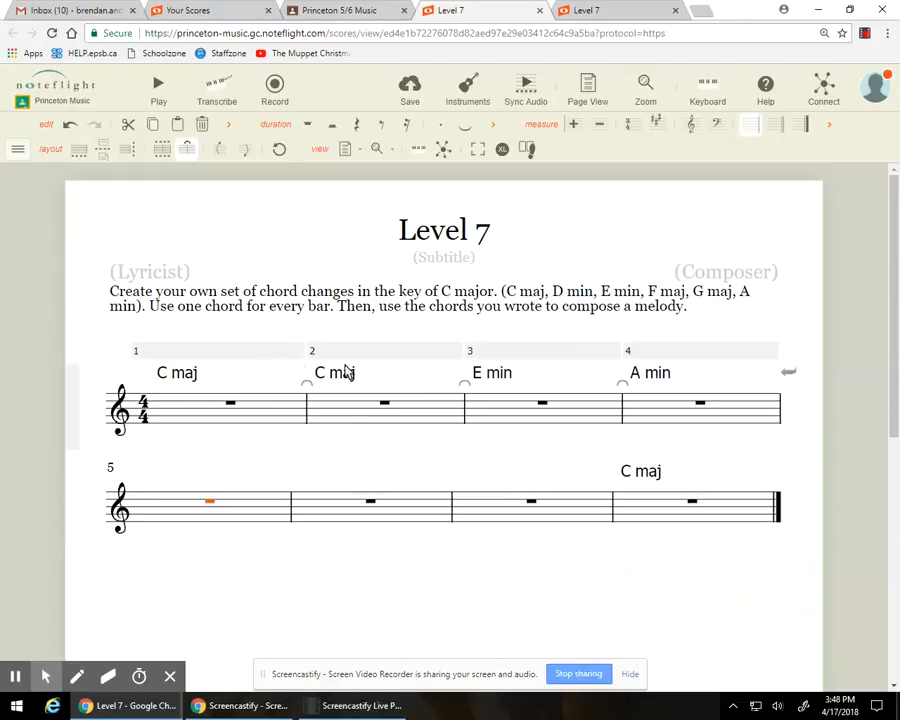
type("k")
type("F maj")
key("Return")
Step: Add the chord symbol "F maj" above bar 6
key("Right")
type("kF amj")
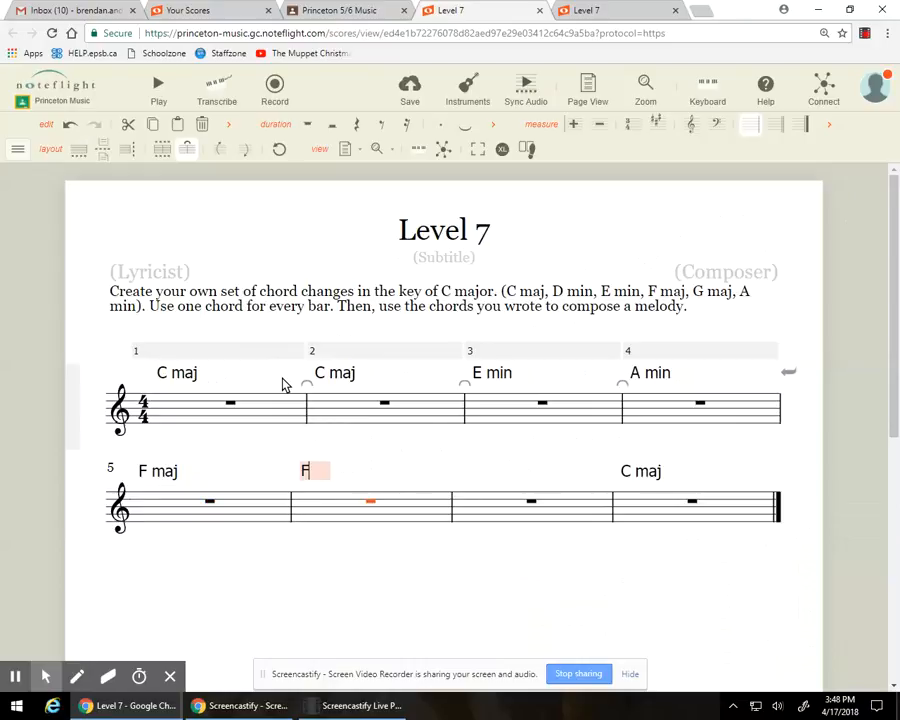
key("BackSpace")
key("BackSpace")
key("BackSpace")
type("maj")
key("Return")
Step: Add the chord symbol "G maj" above bar 7
key("Right")
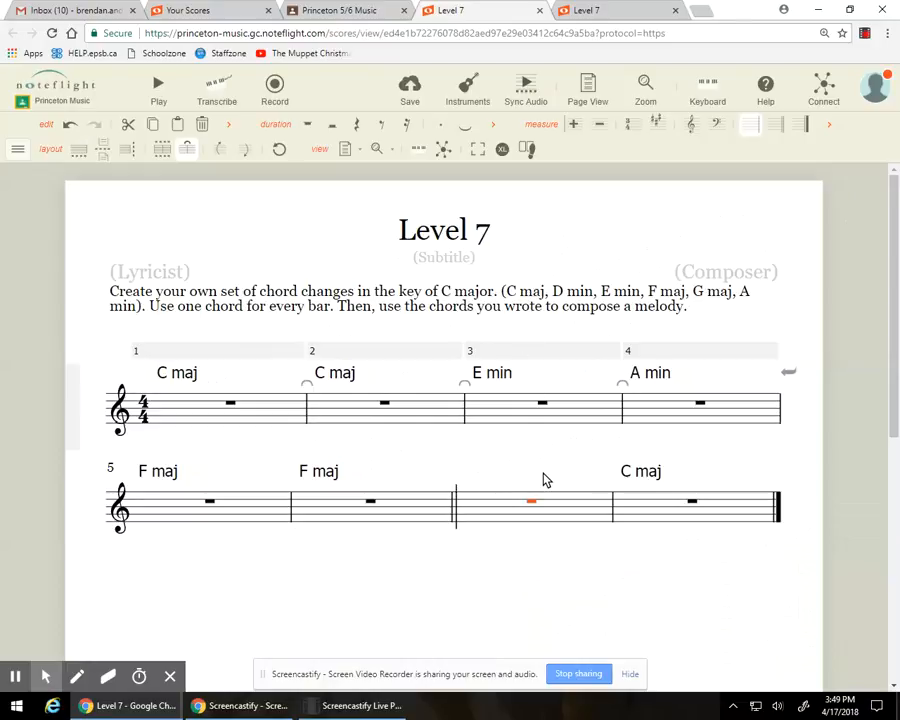
key("ctrl+k")
type("G maj")
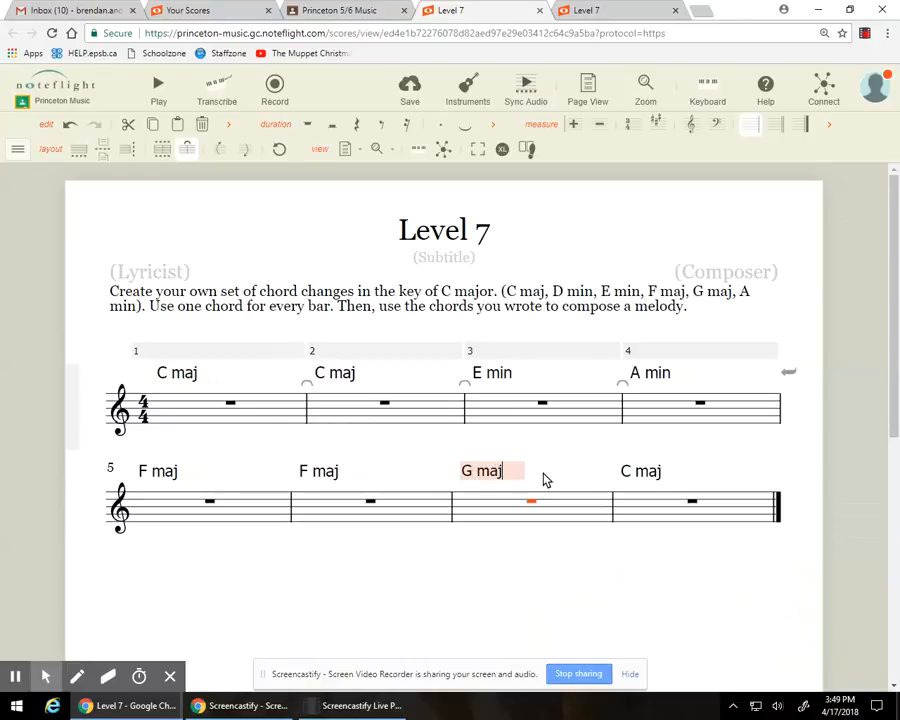
key("Return")
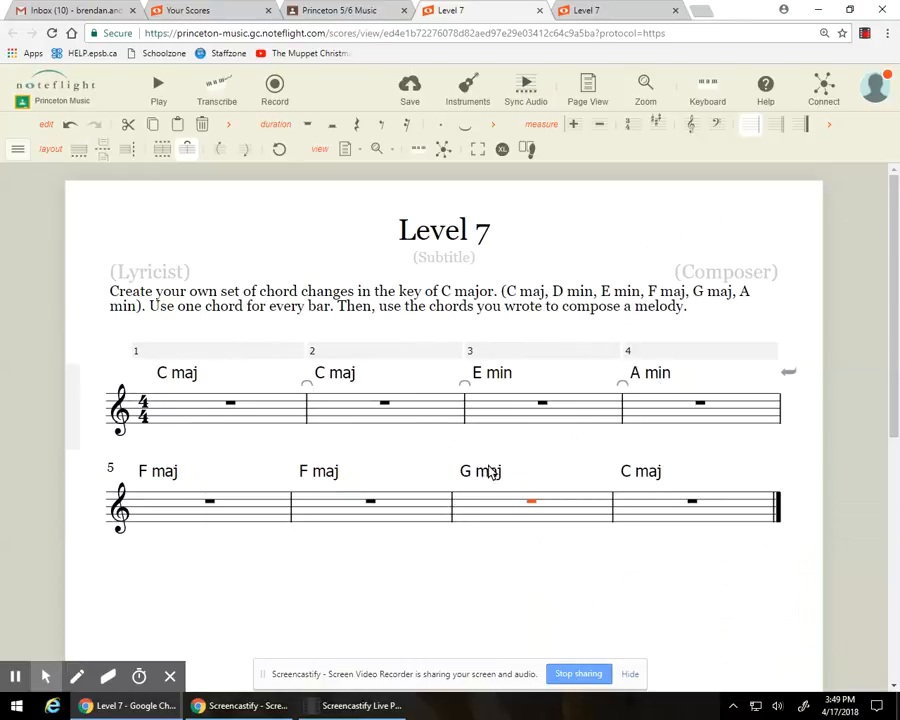
left_click(355, 705)
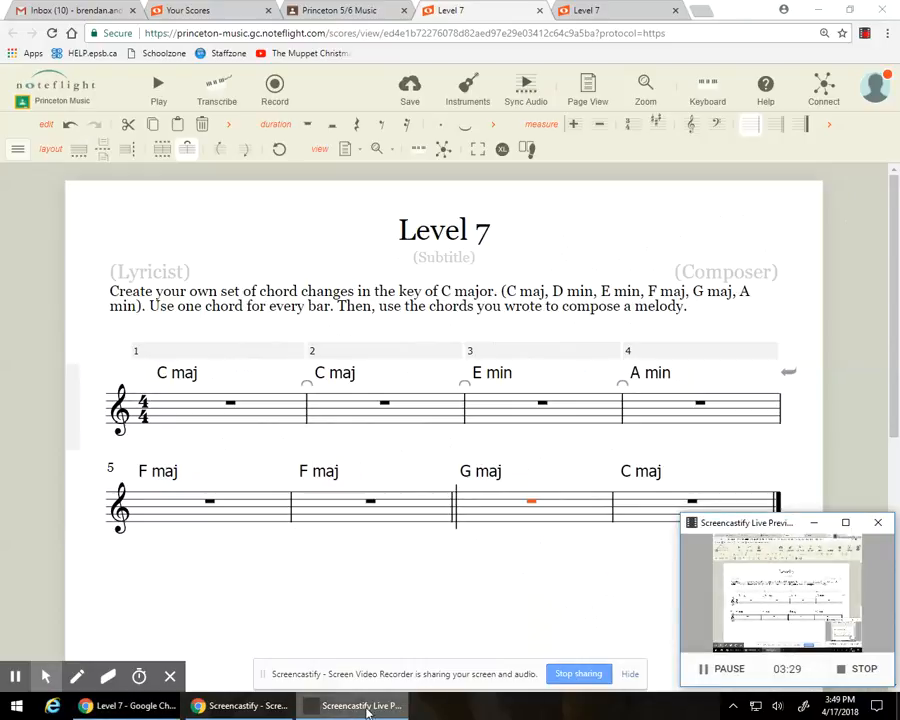
left_click(818, 528)
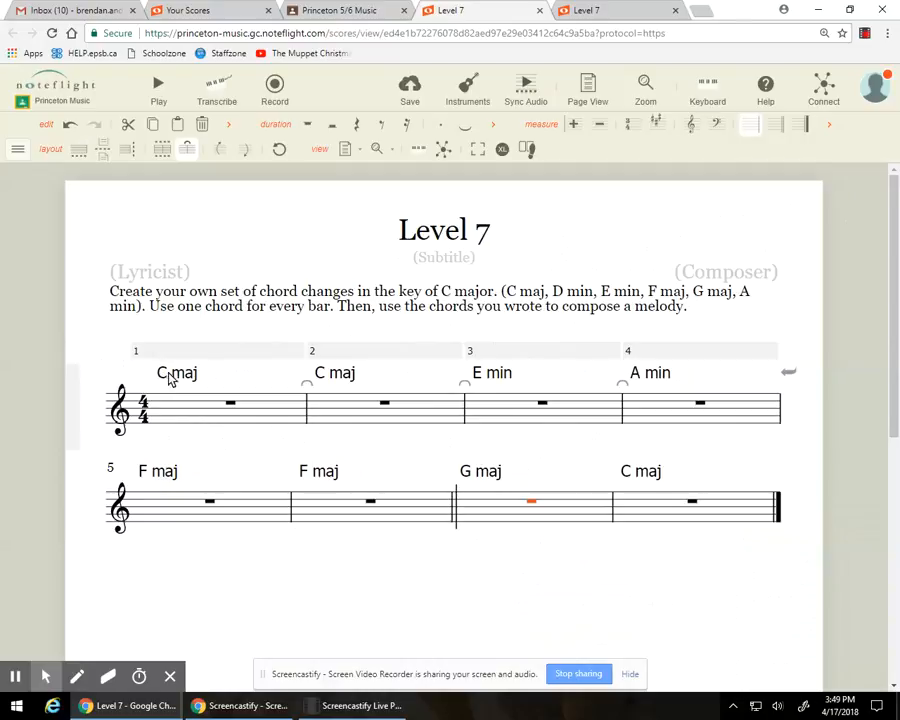
Step: Fill bar 1 with a rising C major melody: quarter notes C and E, and a half note G
left_click(188, 425)
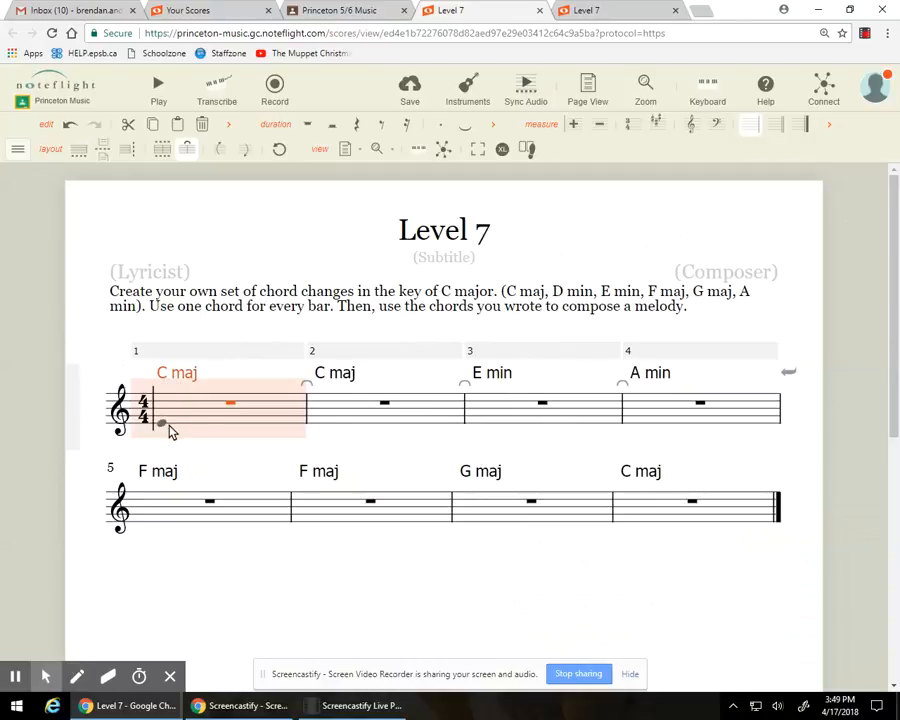
left_click(164, 431)
left_click(219, 420)
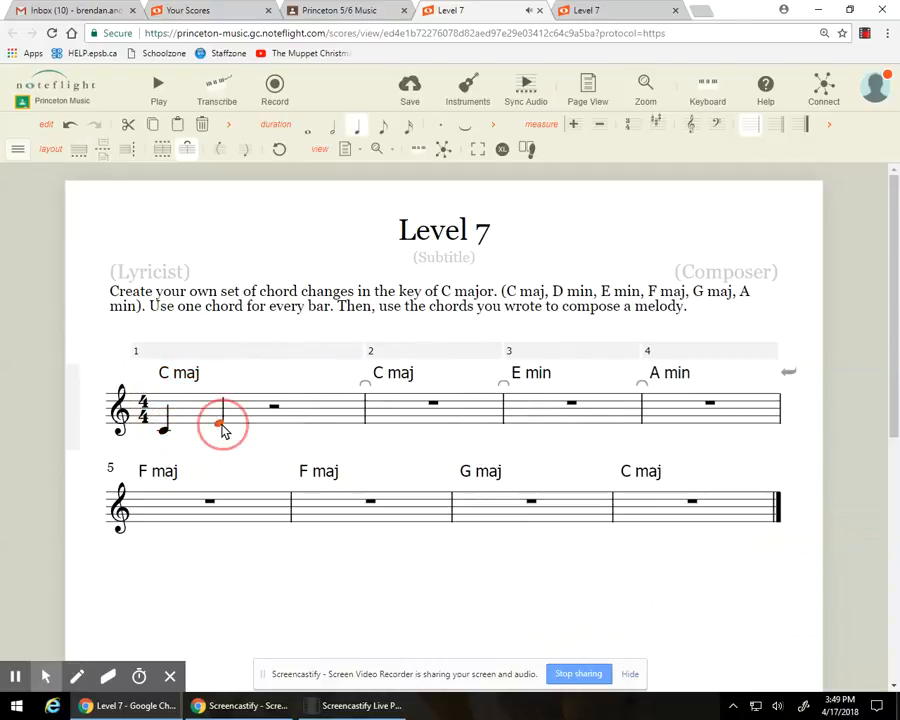
left_click(264, 420)
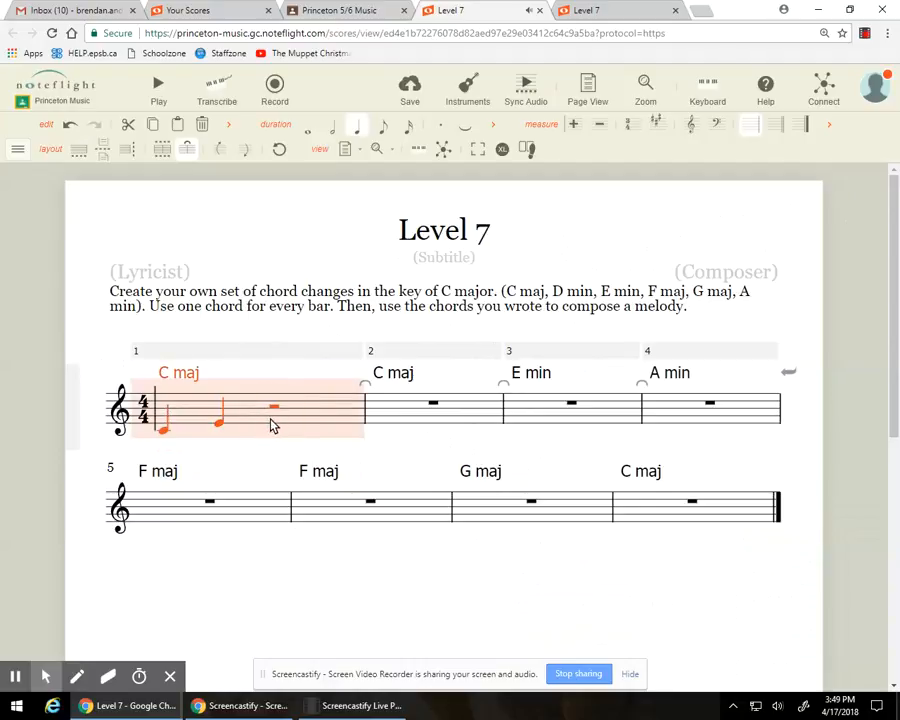
left_click(255, 449)
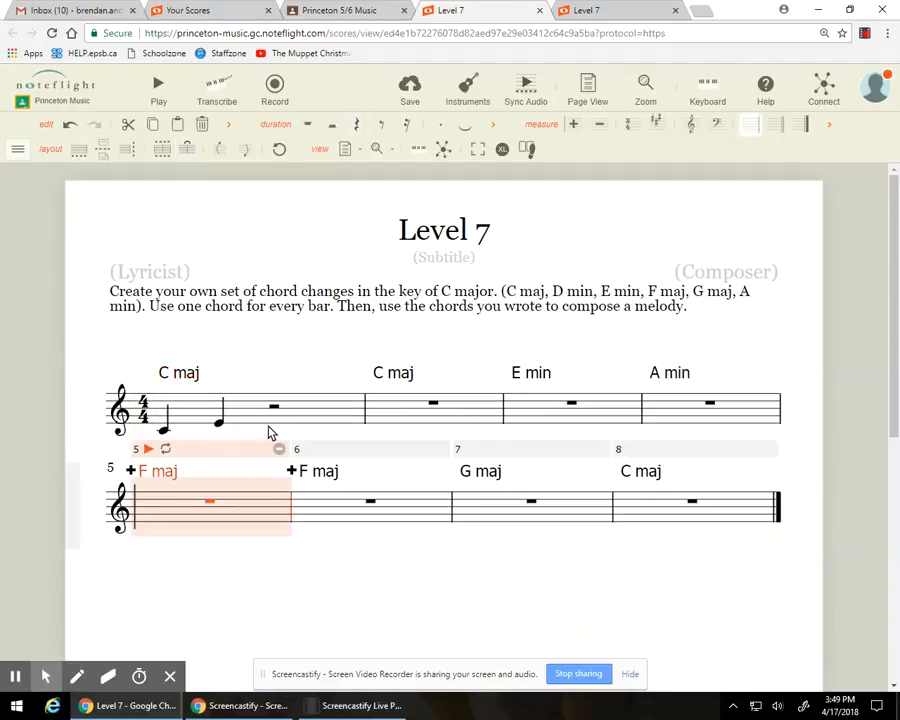
left_click(275, 418)
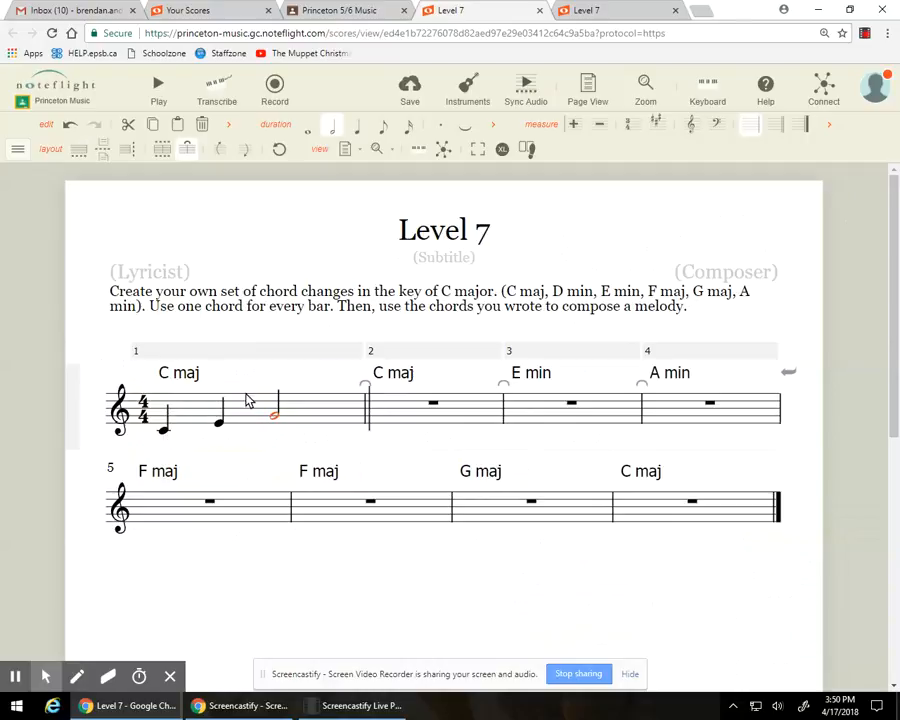
Step: Enter the bar 2 melody from low C as quarter notes C and E, and a half note G
left_click(380, 430)
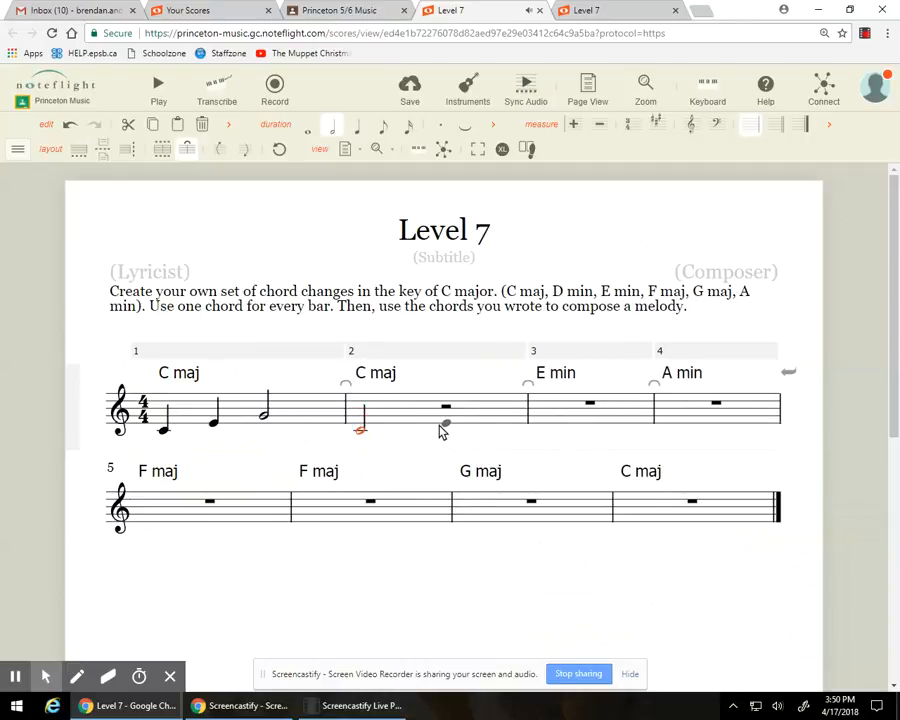
key("5")
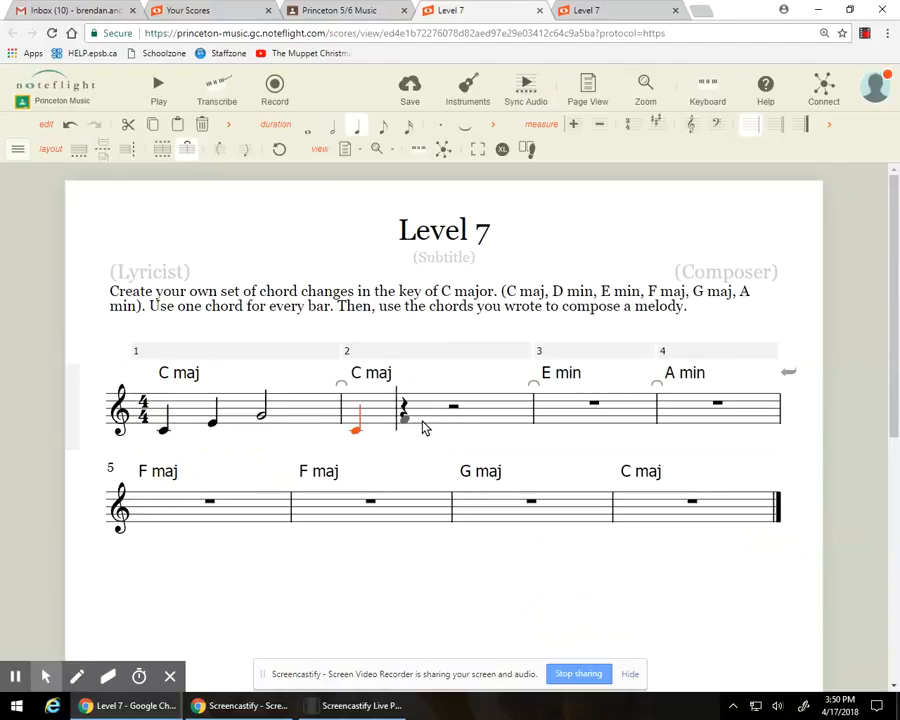
left_click(404, 422)
left_click(452, 412)
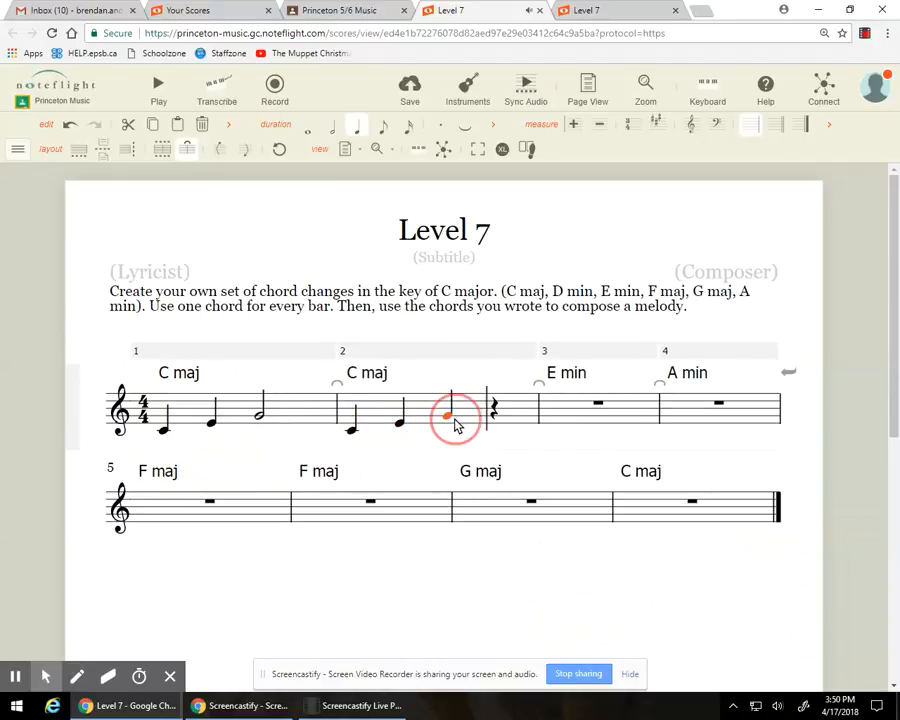
key("6")
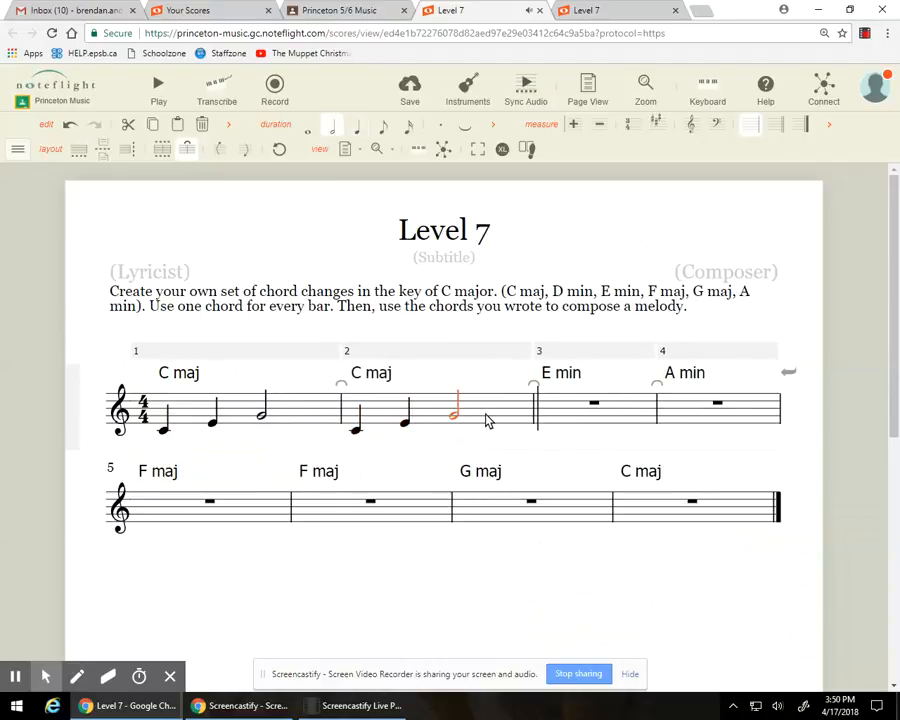
Step: Enter the E minor melody in bar 3 as quarter notes E and G, and a half note B
left_click(547, 426)
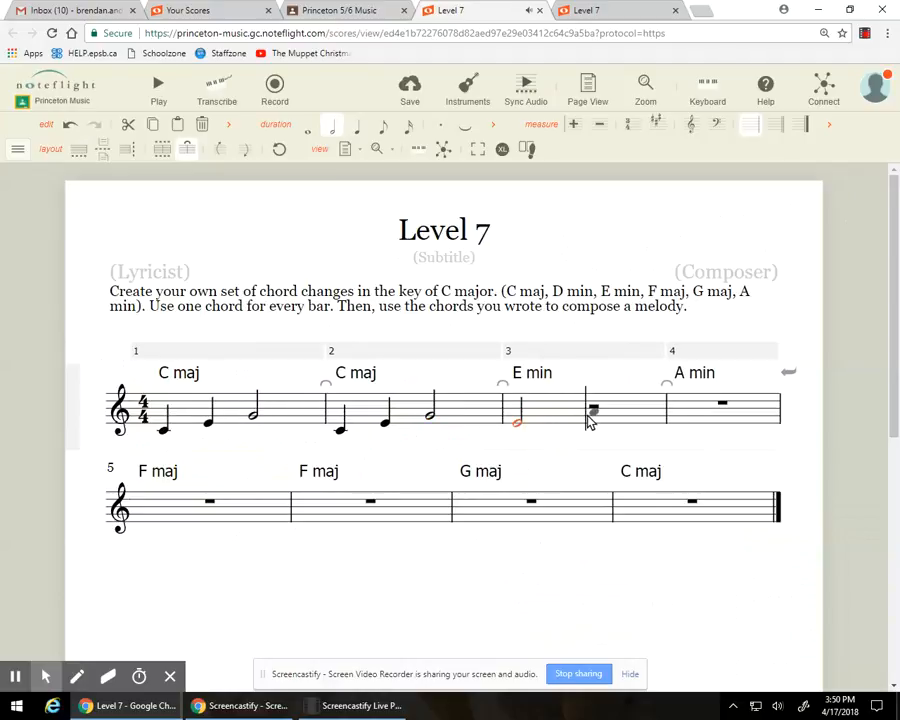
key("5")
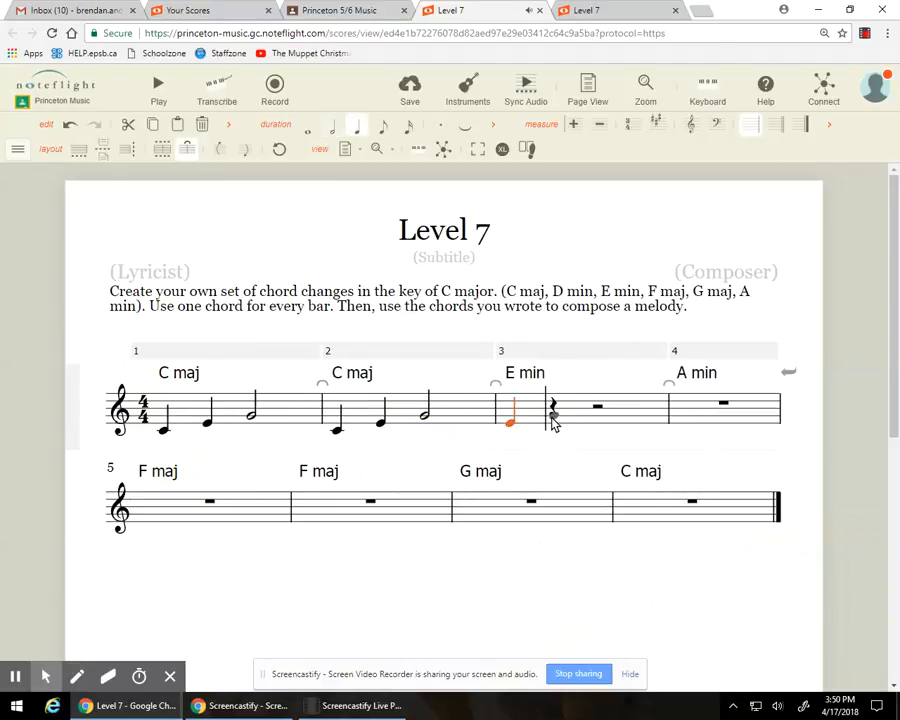
left_click(553, 416)
left_click(595, 408)
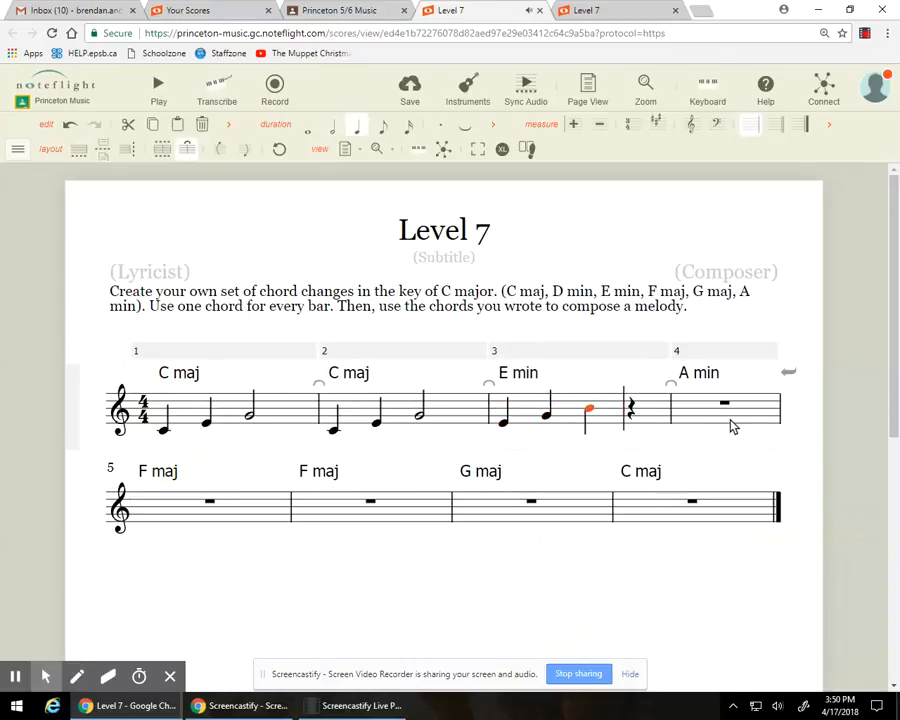
key("6")
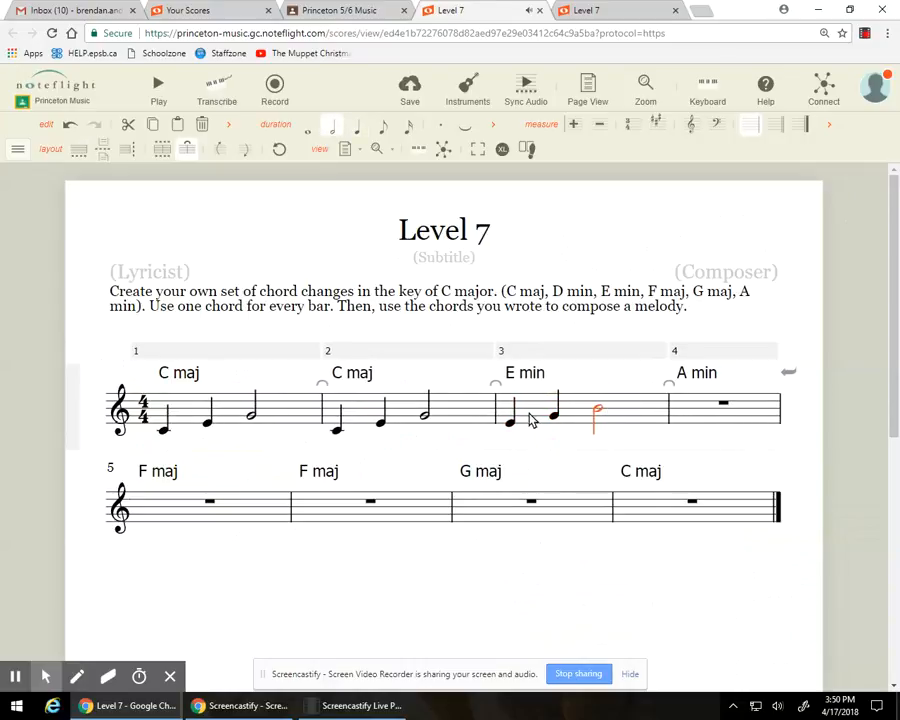
Step: Enter the A minor melody in bar 4 as quarter notes A and C, and a half note high E
left_click(682, 416)
key("7")
key("5")
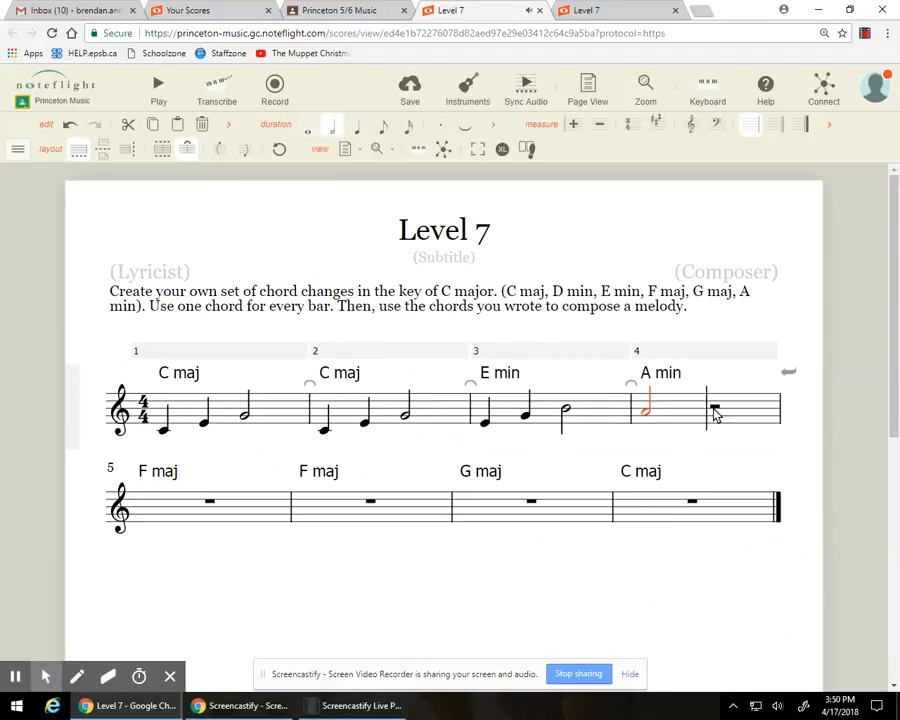
left_click(676, 405)
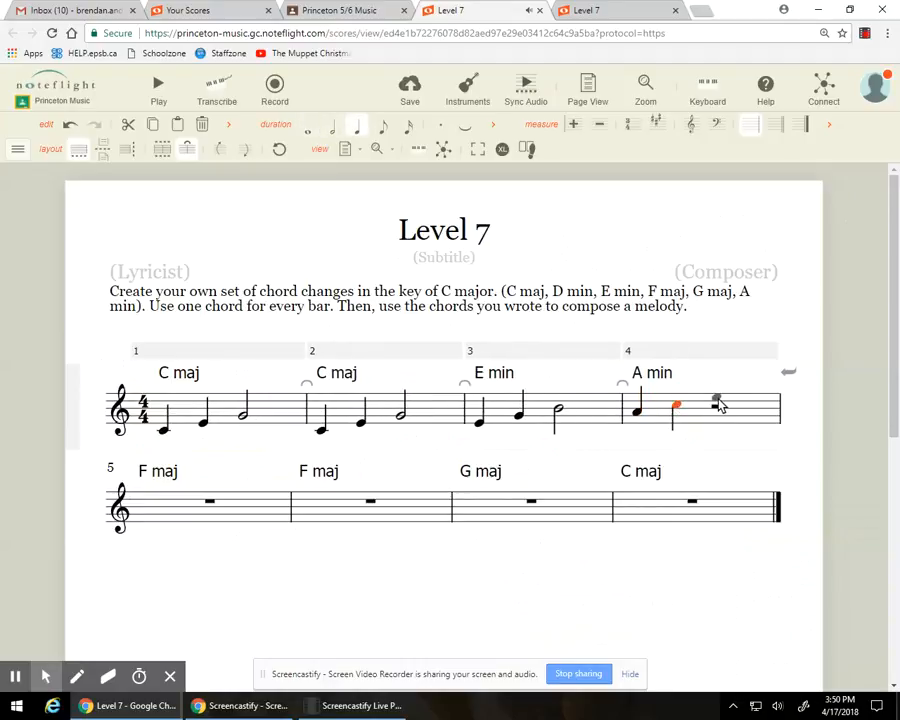
left_click(714, 402)
key("6")
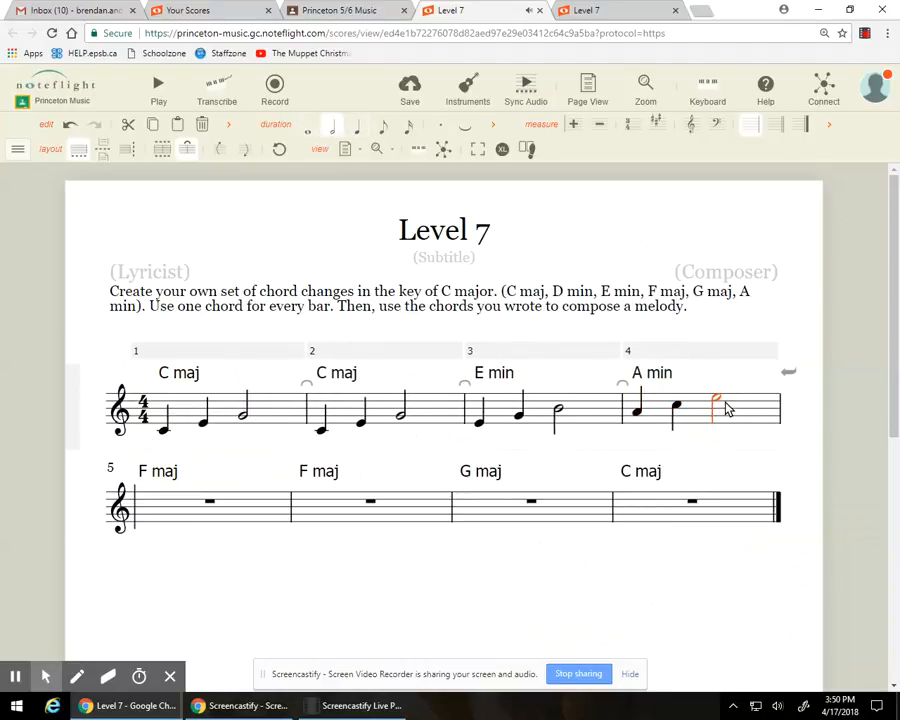
Step: Enter the F major melody in bar 5 as quarter notes F and A, and a half note C
left_click(146, 520)
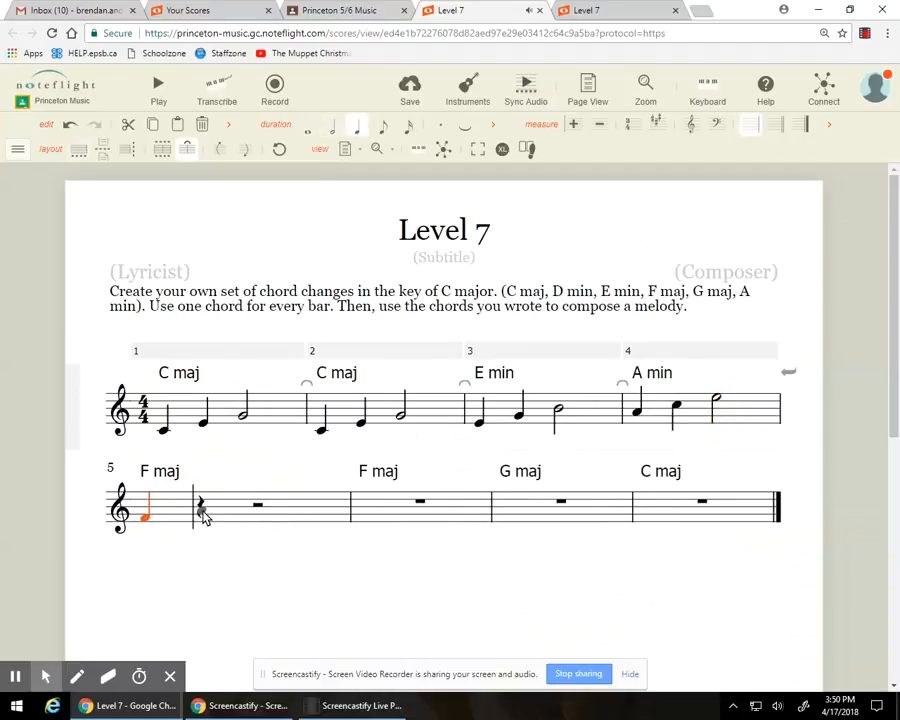
left_click(201, 510)
left_click(258, 508)
key("6")
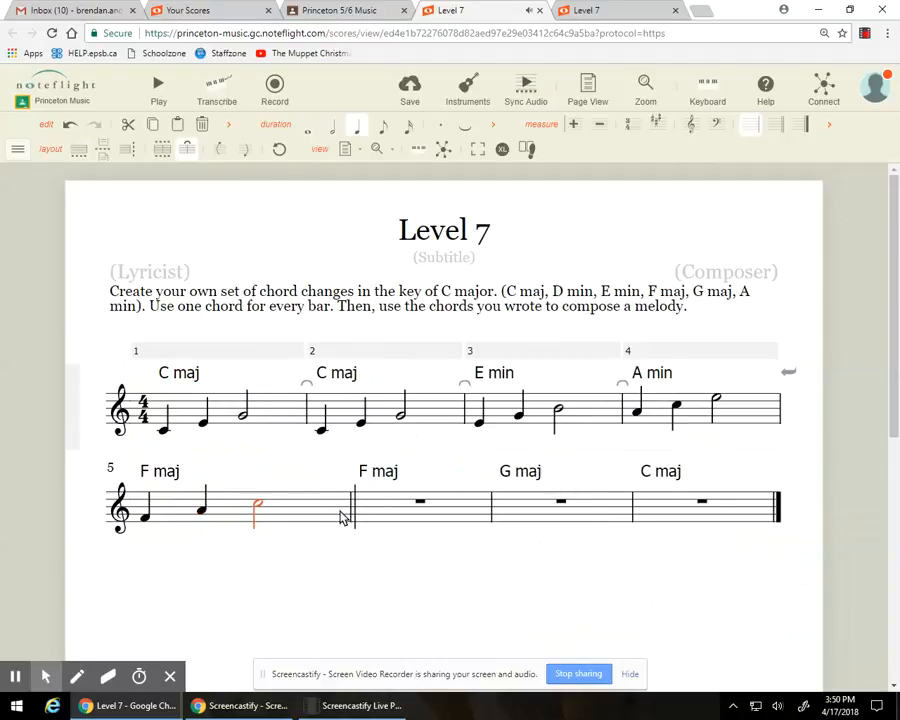
Step: Enter the F major melody in bar 6 as quarter notes F and A, and a half note C
left_click(368, 519)
key("5")
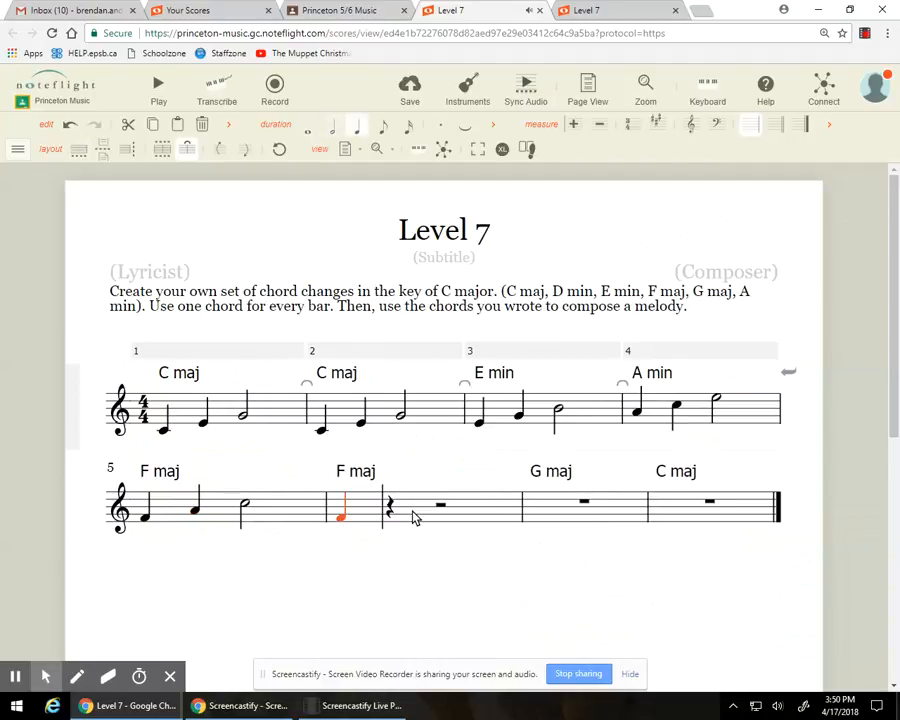
left_click(392, 510)
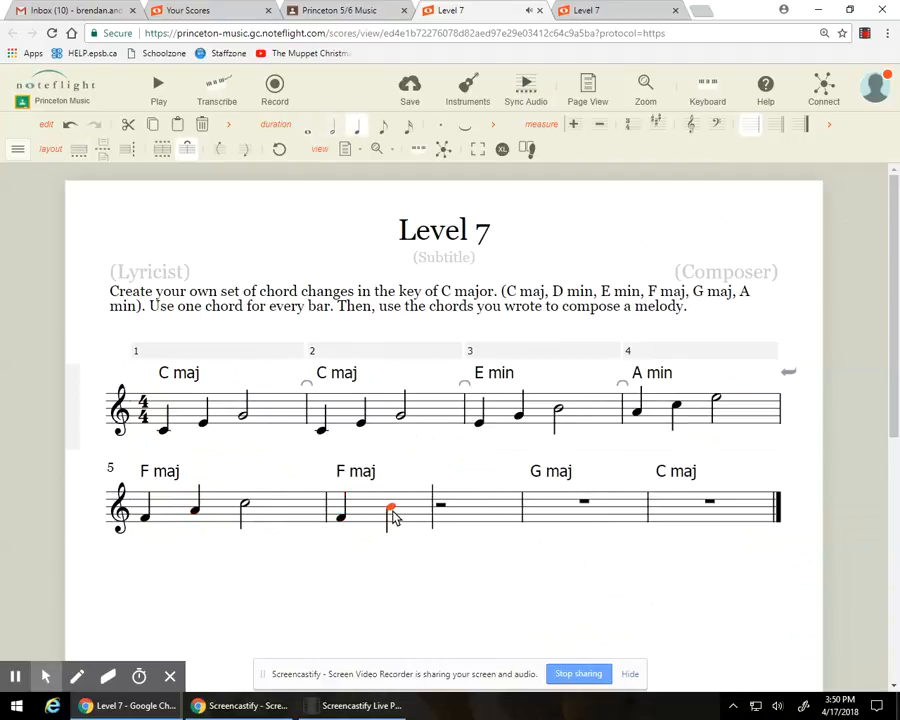
left_click(441, 508)
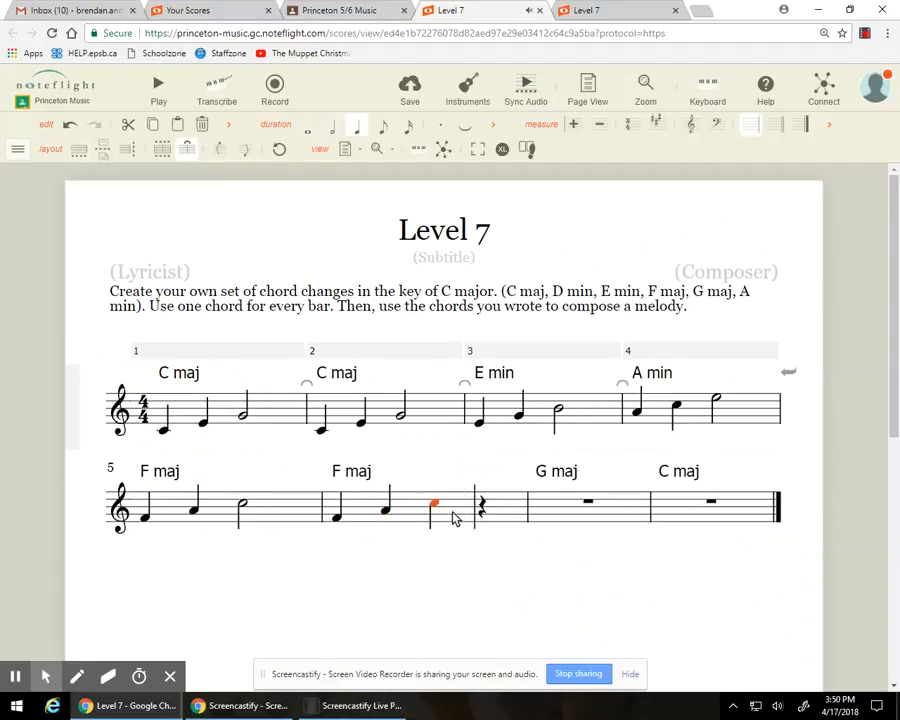
key("6")
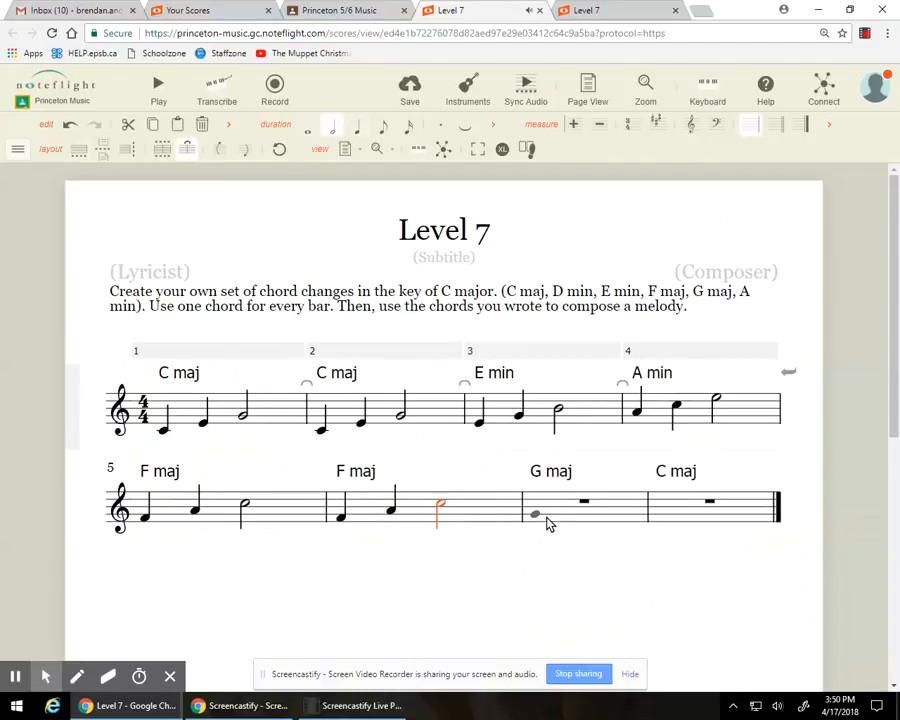
Step: Enter the G major melody in bar 7 as quarter notes G and B, and a half note D
left_click(547, 522)
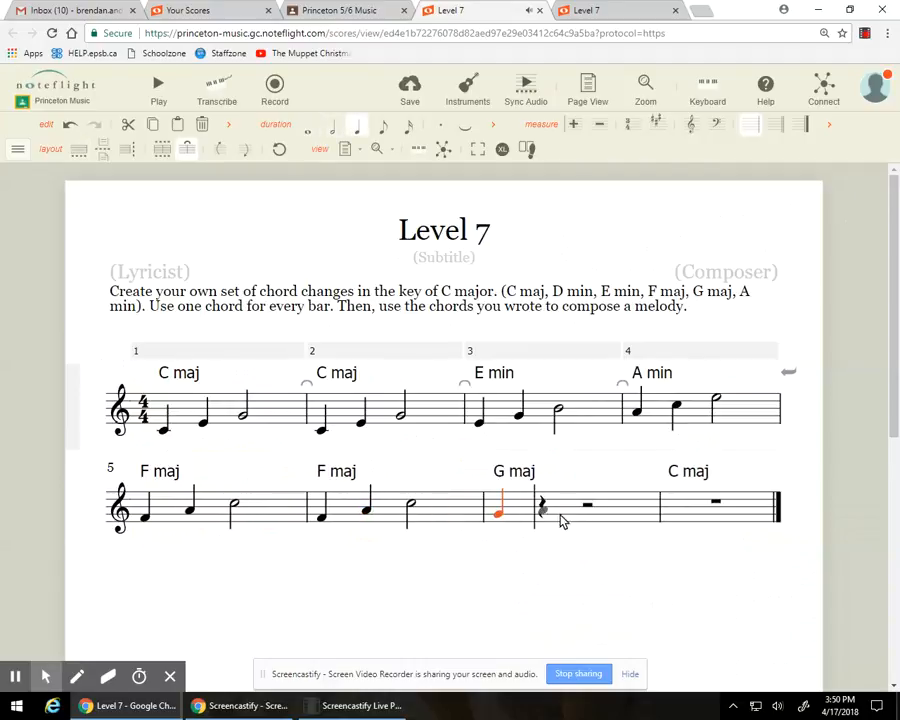
key("5")
left_click(540, 508)
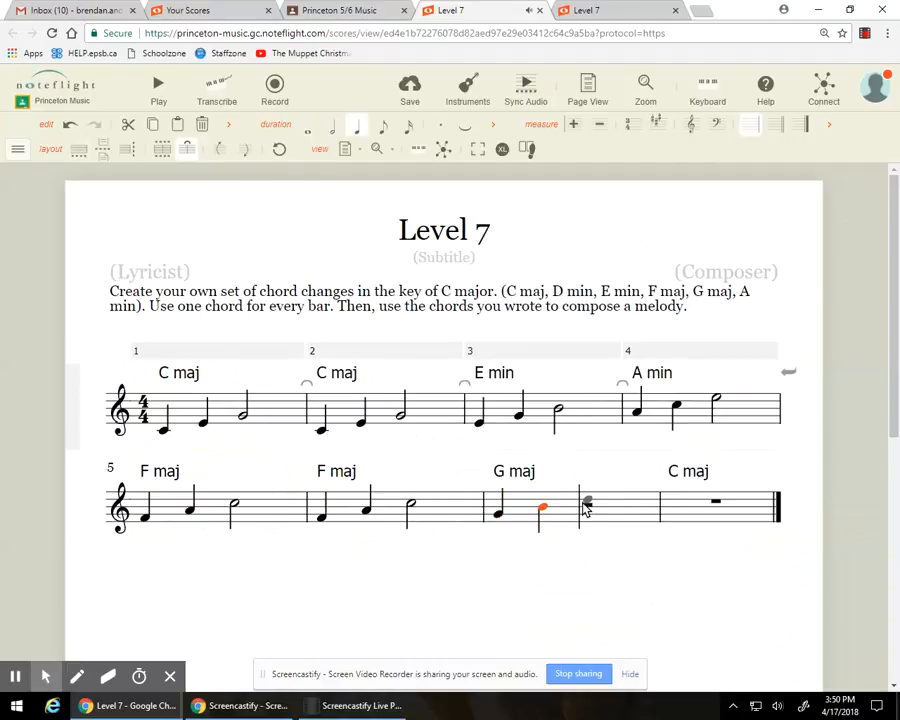
left_click(587, 505)
key("6")
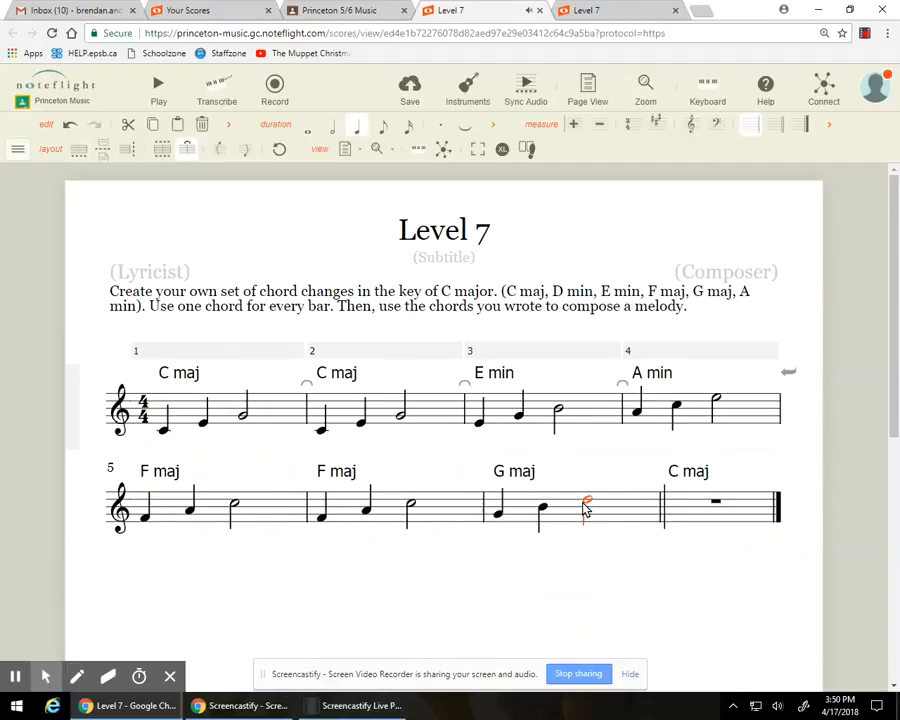
Step: Enter the C major melody in bar 8 as quarter notes low C and E, and a half note G
left_click(676, 536)
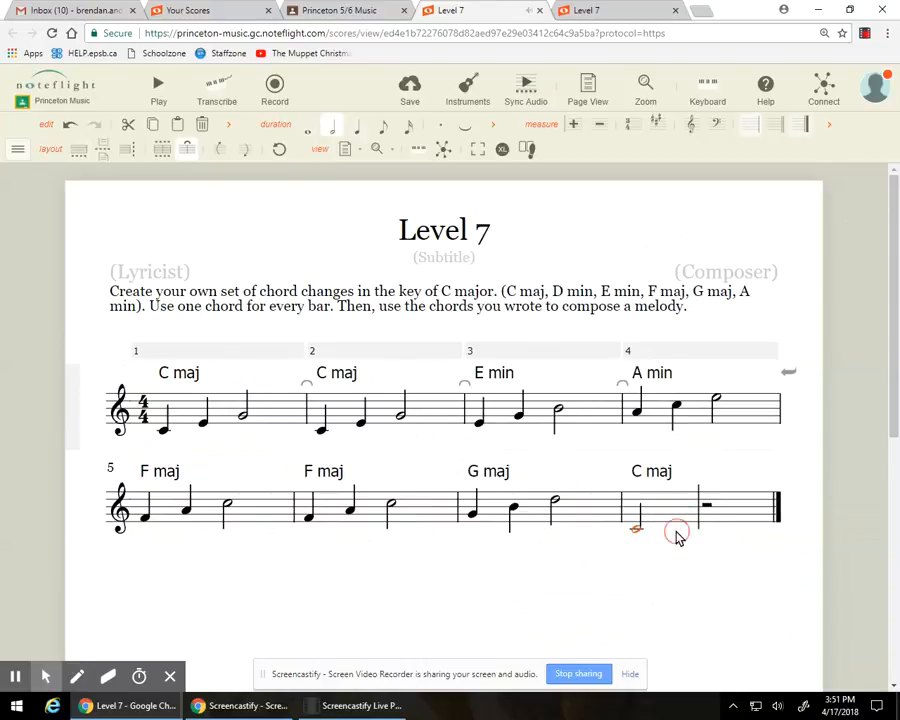
key("5")
left_click(672, 522)
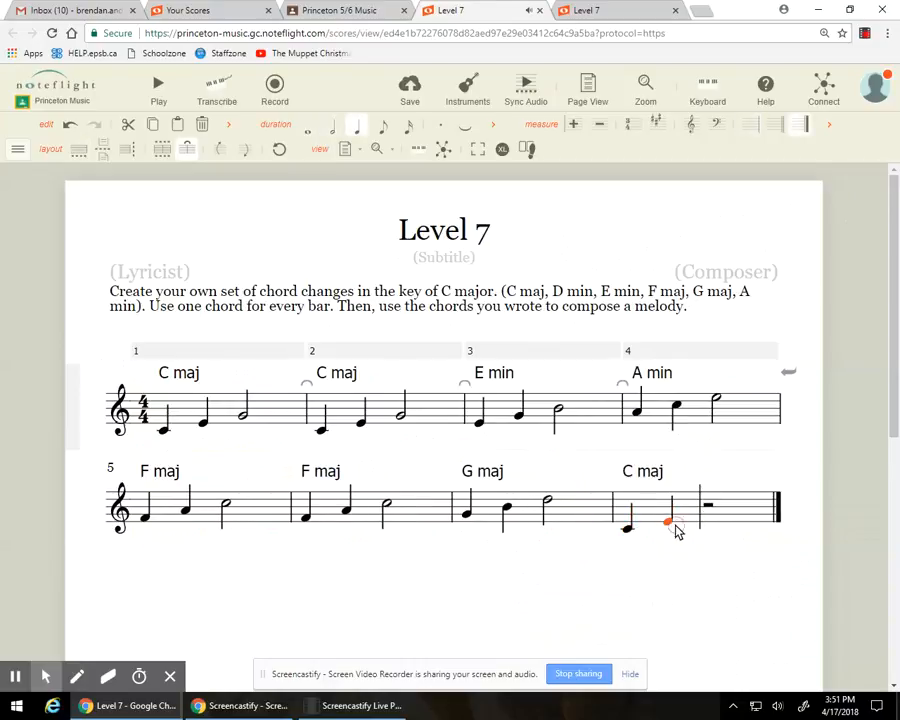
left_click(702, 514)
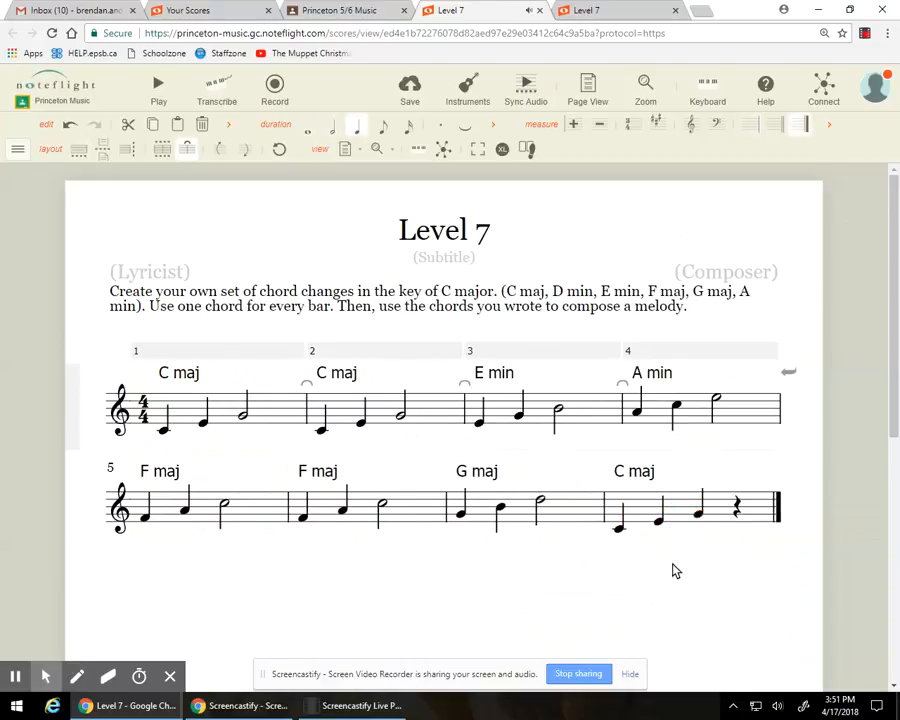
key("6")
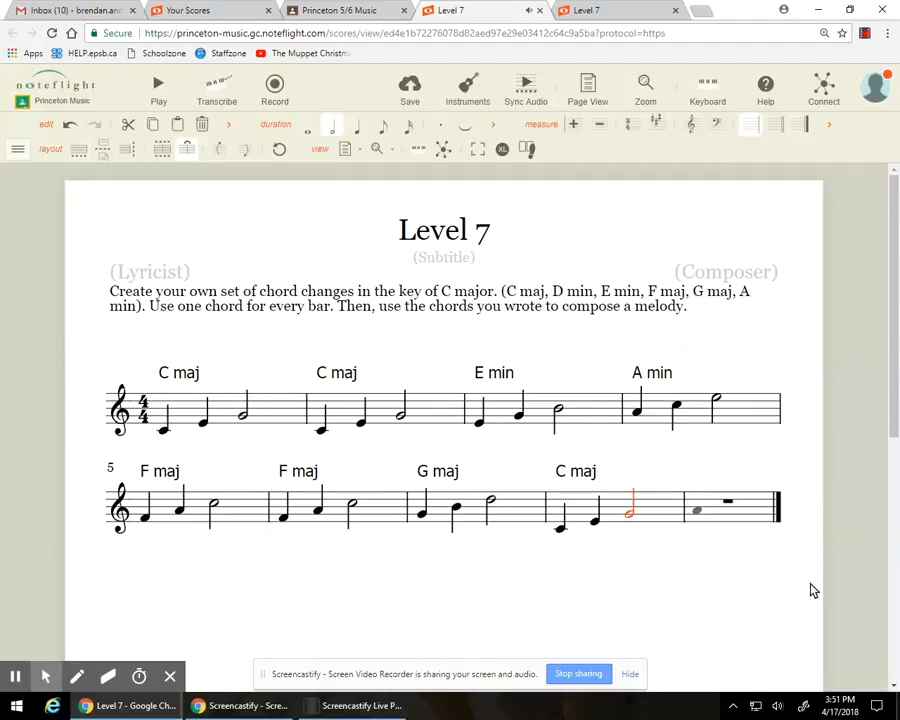
Step: Delete the extra empty bar 9 at the end of the score
left_click(756, 516)
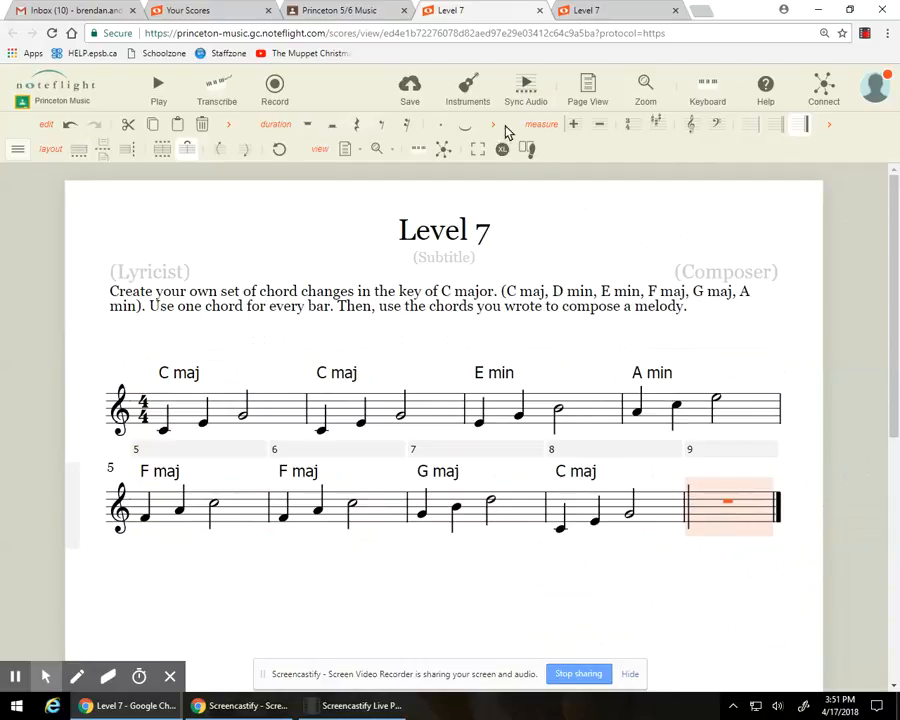
left_click(601, 127)
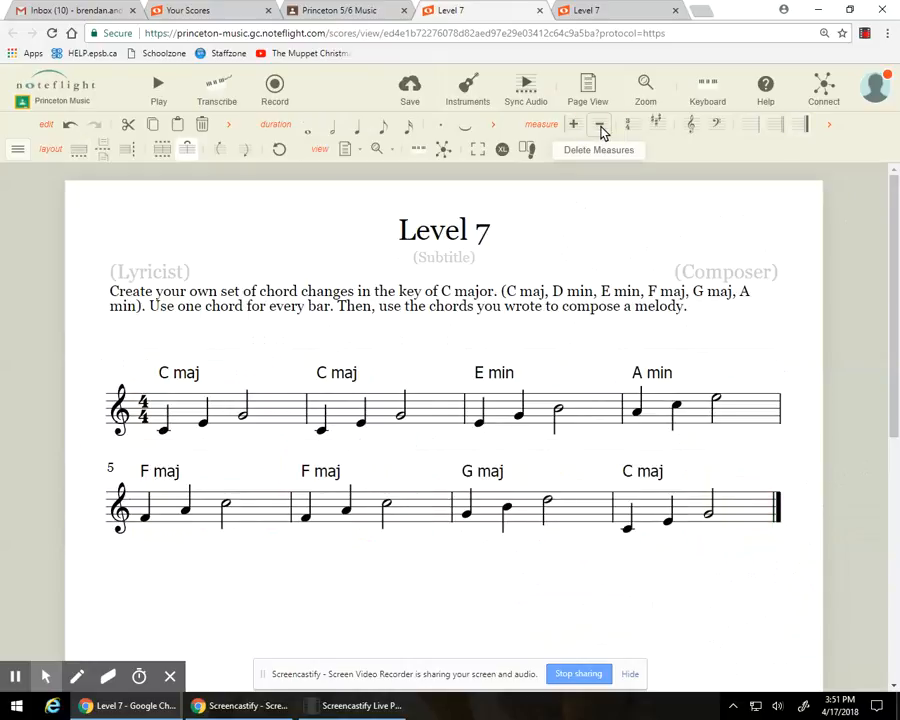
left_click(16, 150)
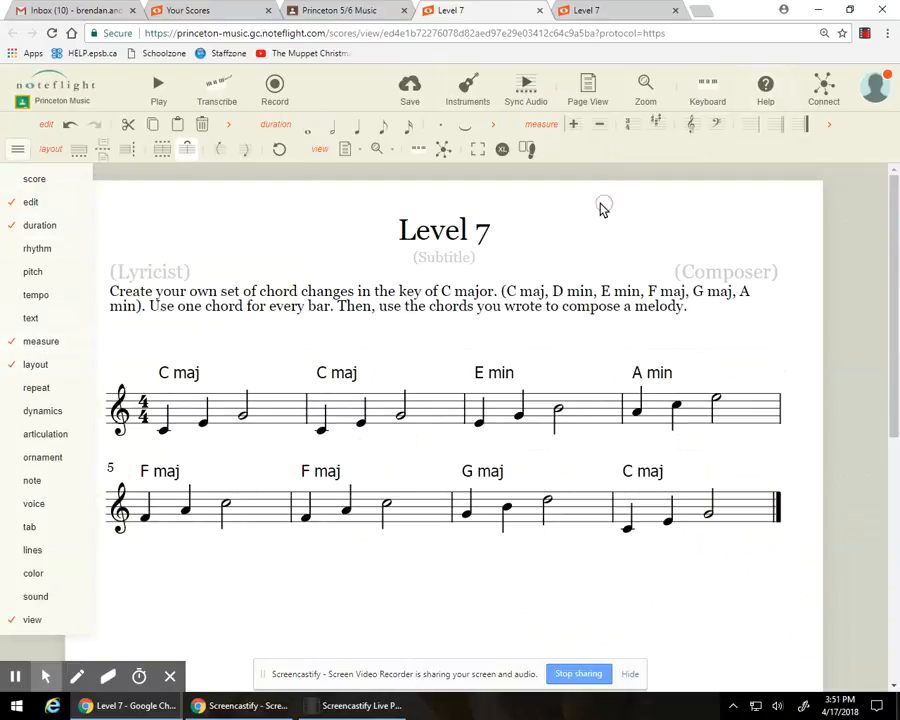
left_click(10, 149)
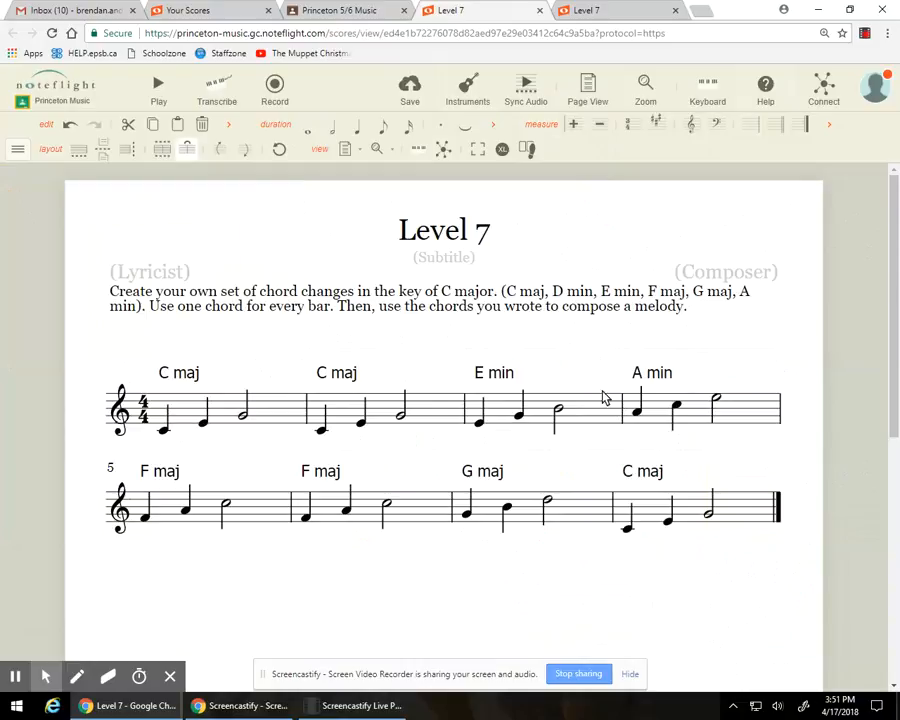
Step: Switch to the other Level 7 score with the more varied melody and compare the rhythms of bars 1 and 5
left_click(598, 14)
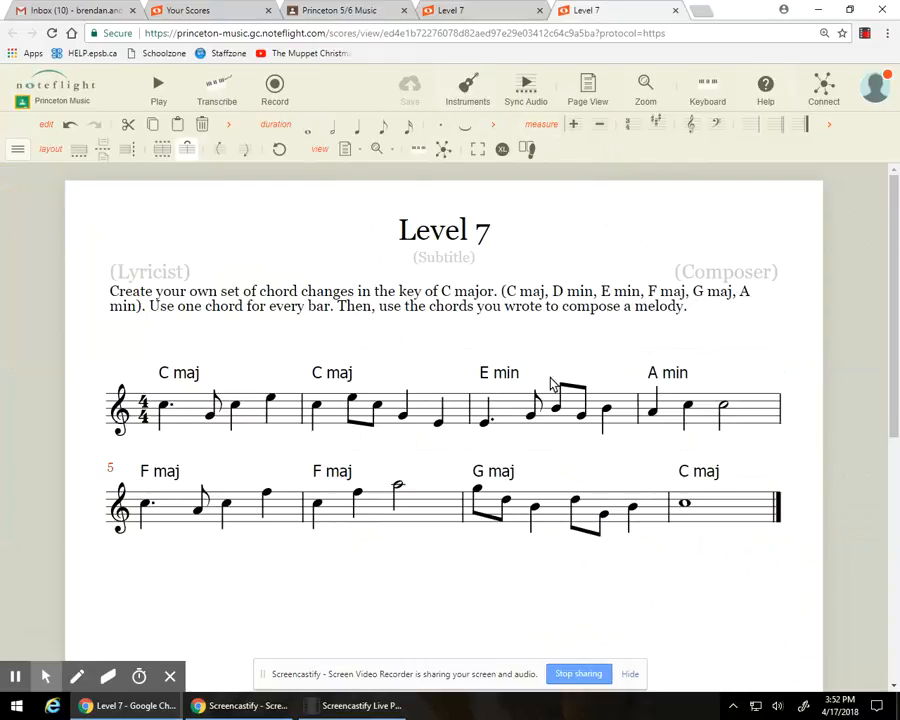
left_click(357, 714)
left_click(195, 404)
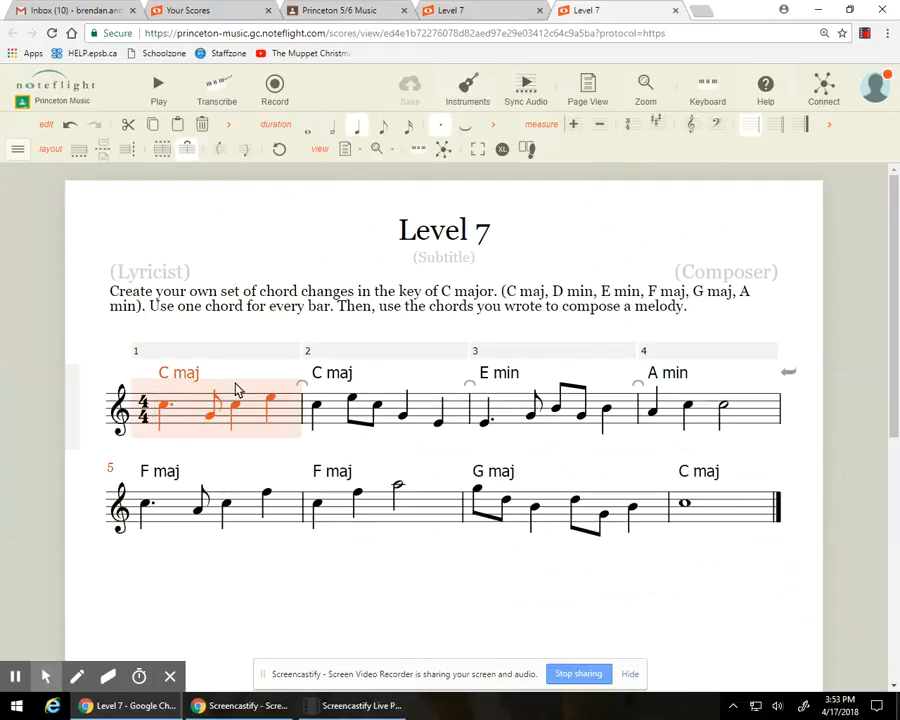
left_click(245, 515)
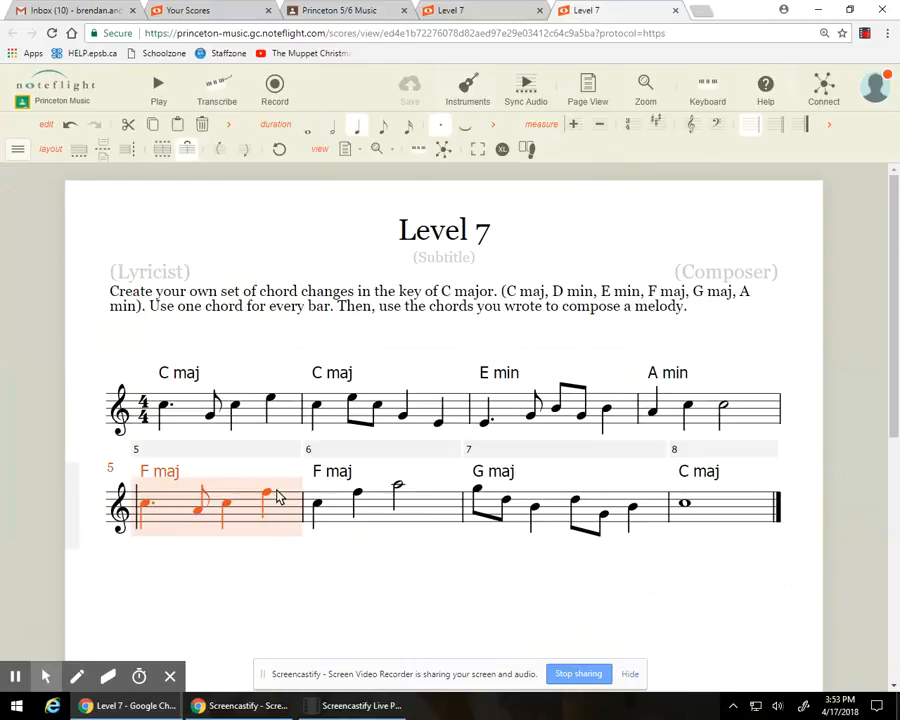
left_click(184, 410)
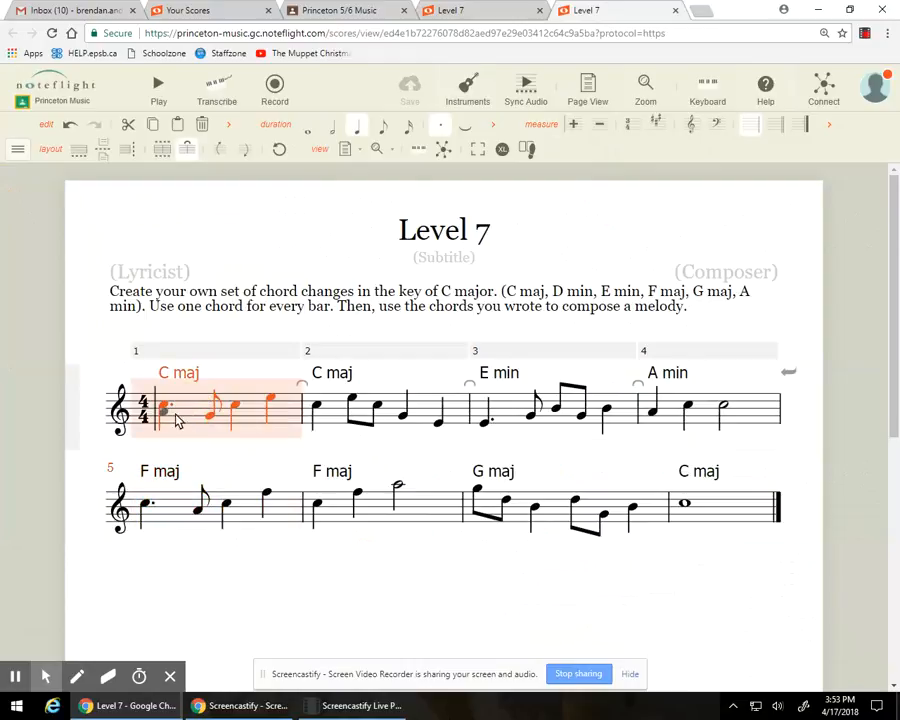
left_click(284, 508)
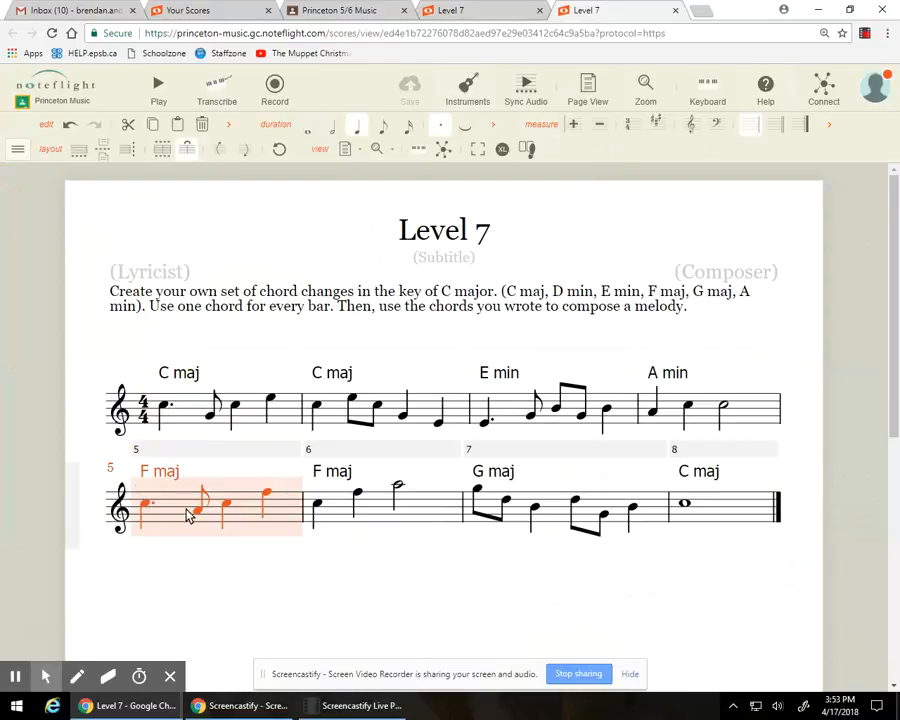
left_click(253, 425)
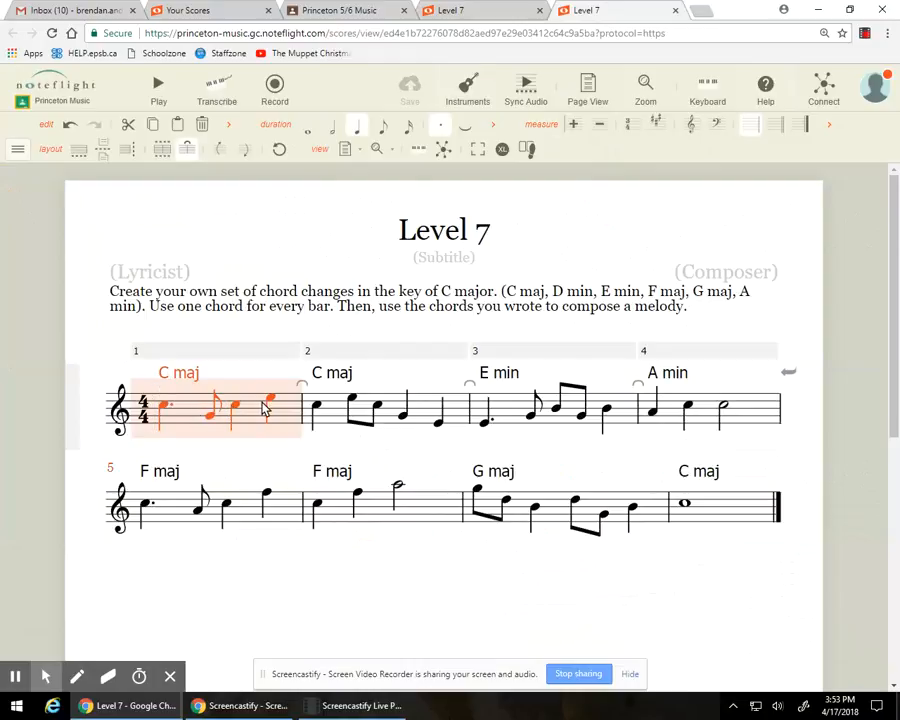
left_click(281, 522)
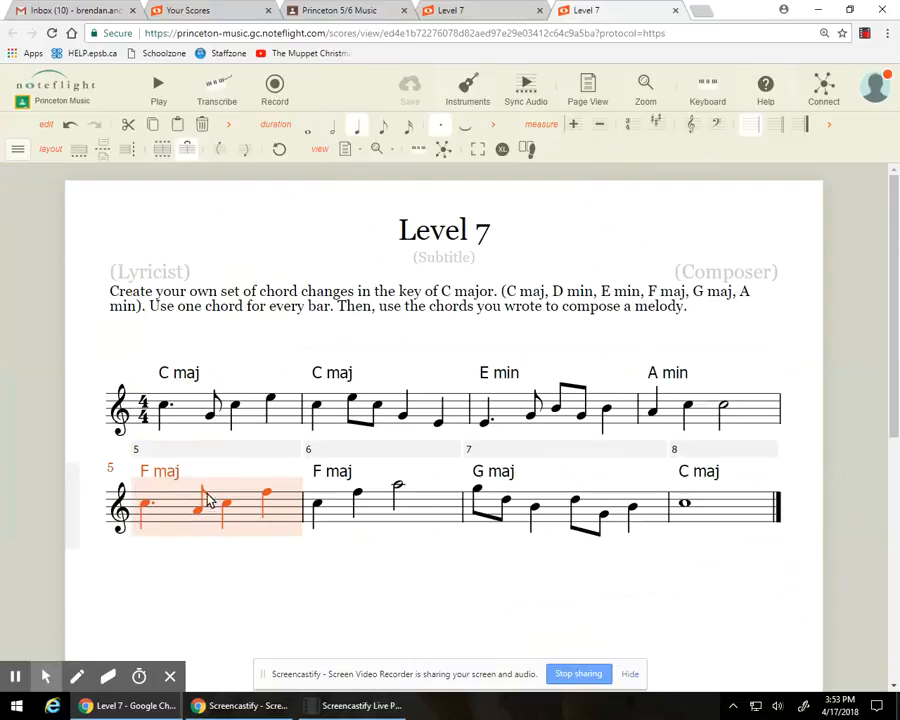
Step: Compare the melody rhythm of the A minor bar 4 with that of the F major bar 6
left_click(749, 420)
left_click(437, 520)
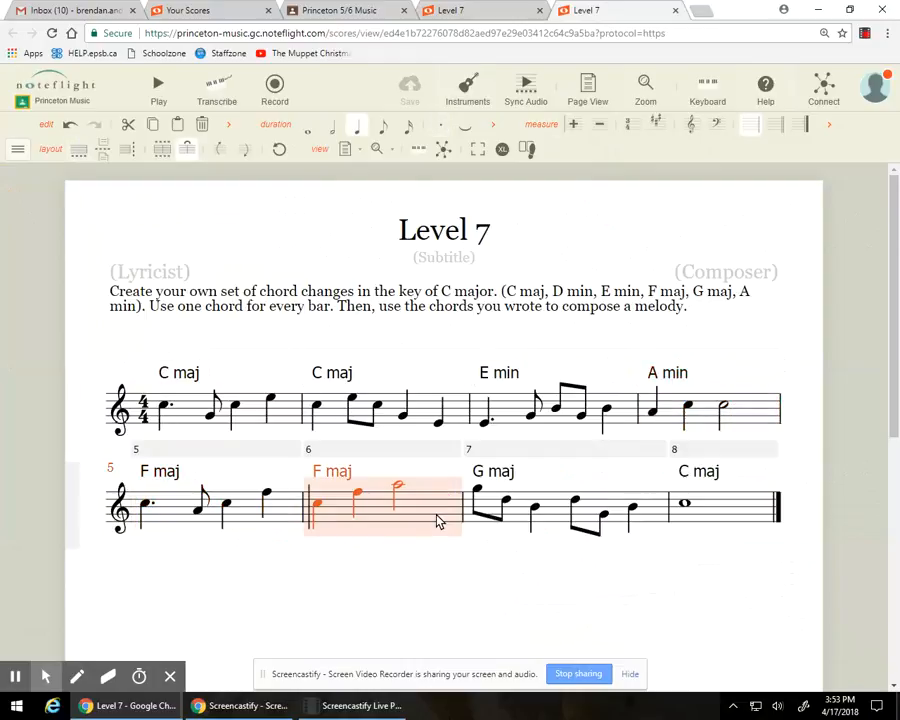
left_click(760, 424)
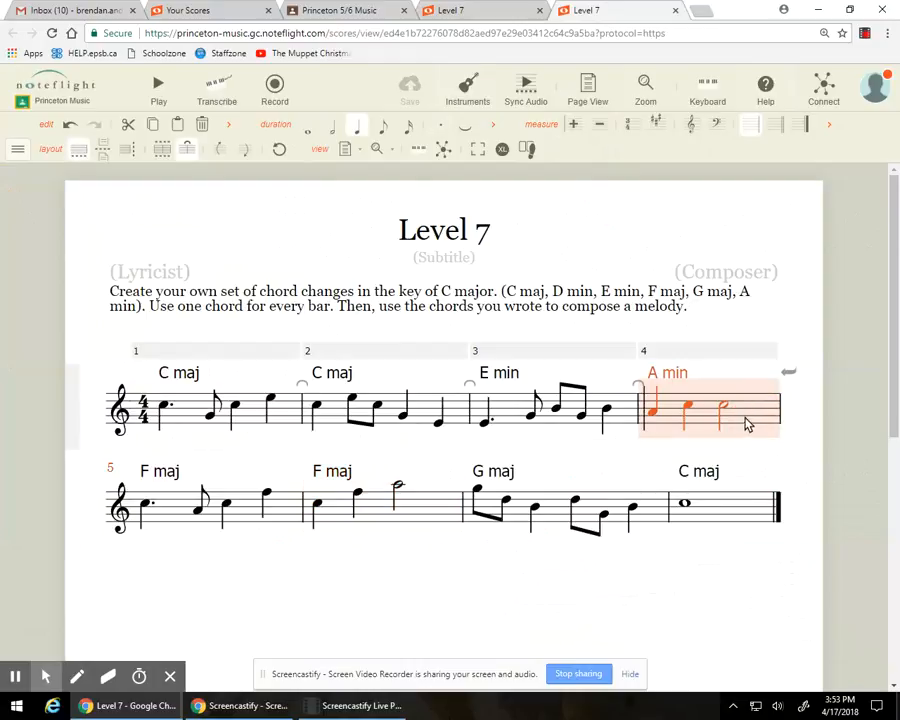
left_click(428, 524)
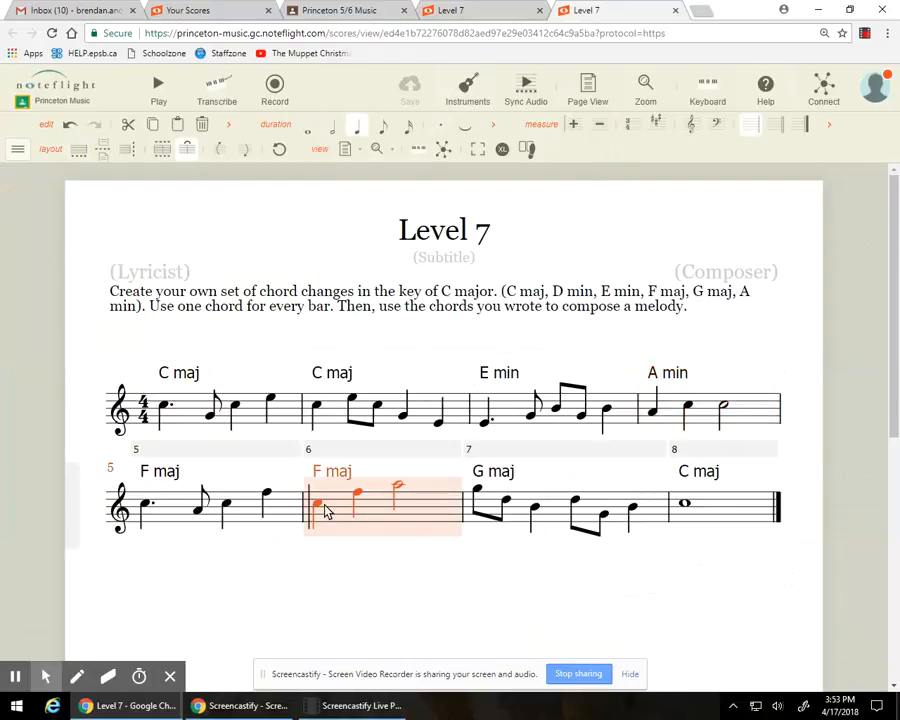
left_click(398, 487)
left_click(375, 708)
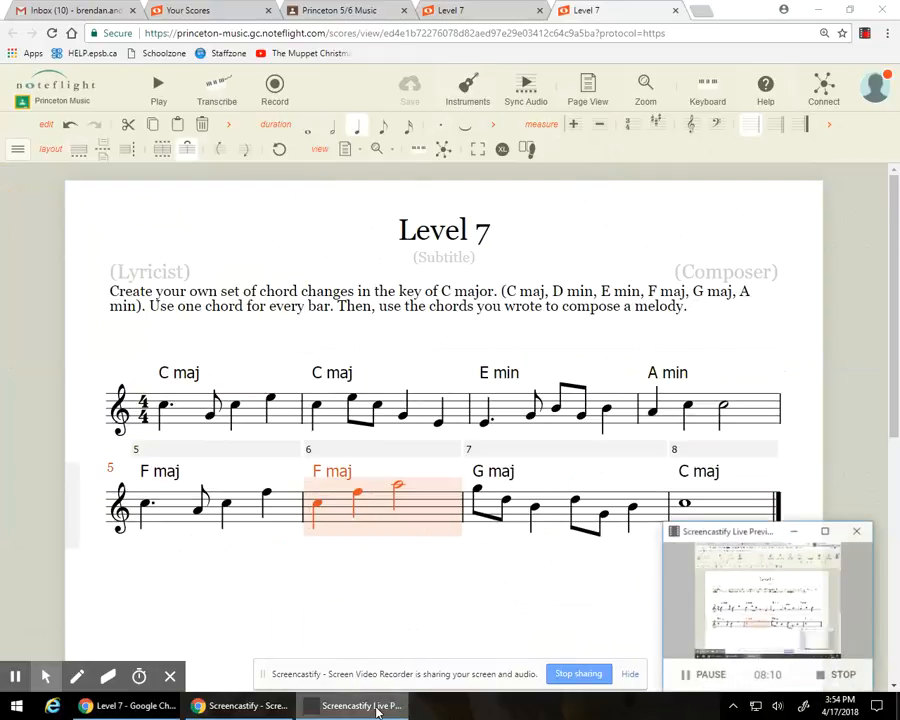
left_click(793, 531)
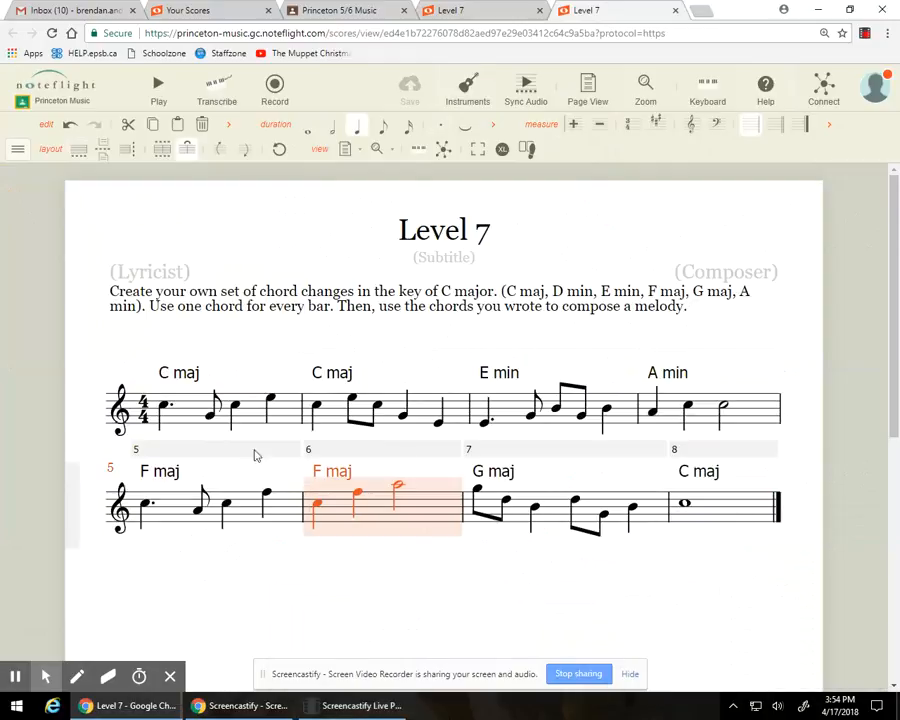
Step: Clear the bar selection and play the whole melody from the beginning, stopping playback at the end
left_click(108, 354)
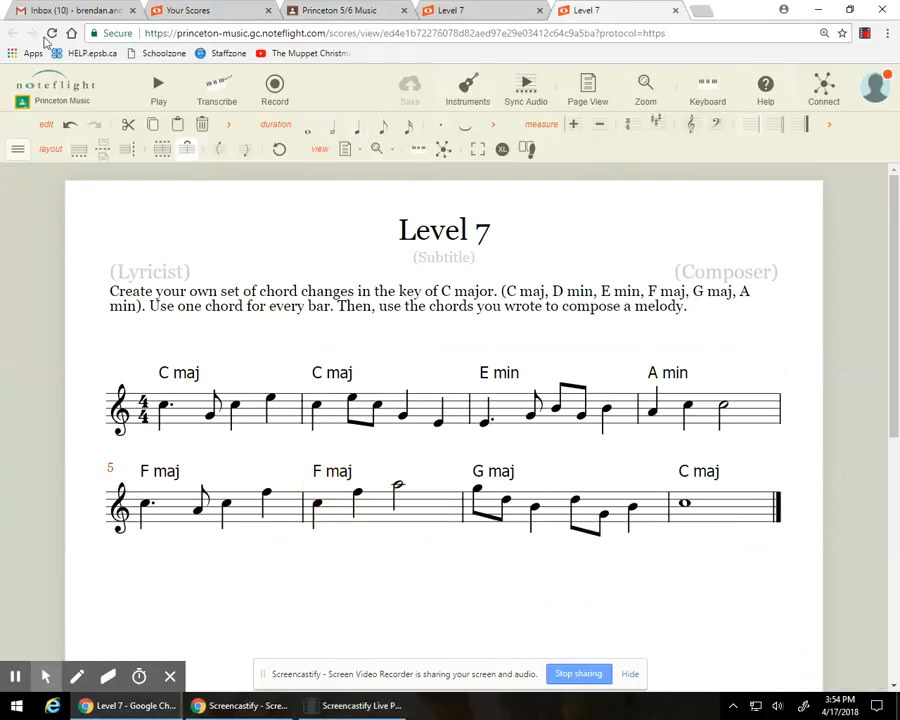
left_click(157, 92)
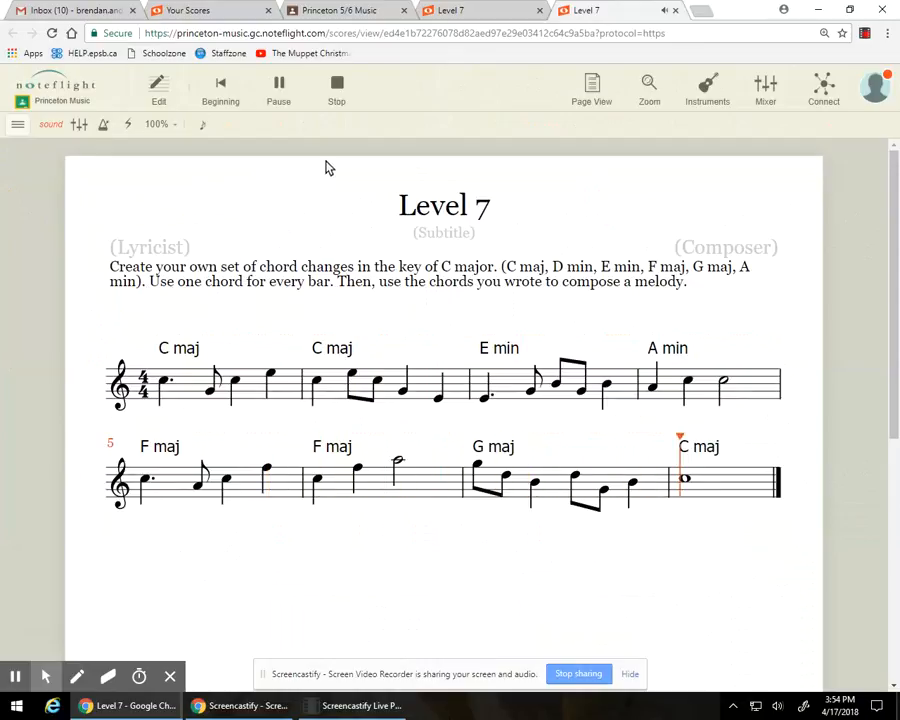
left_click(336, 96)
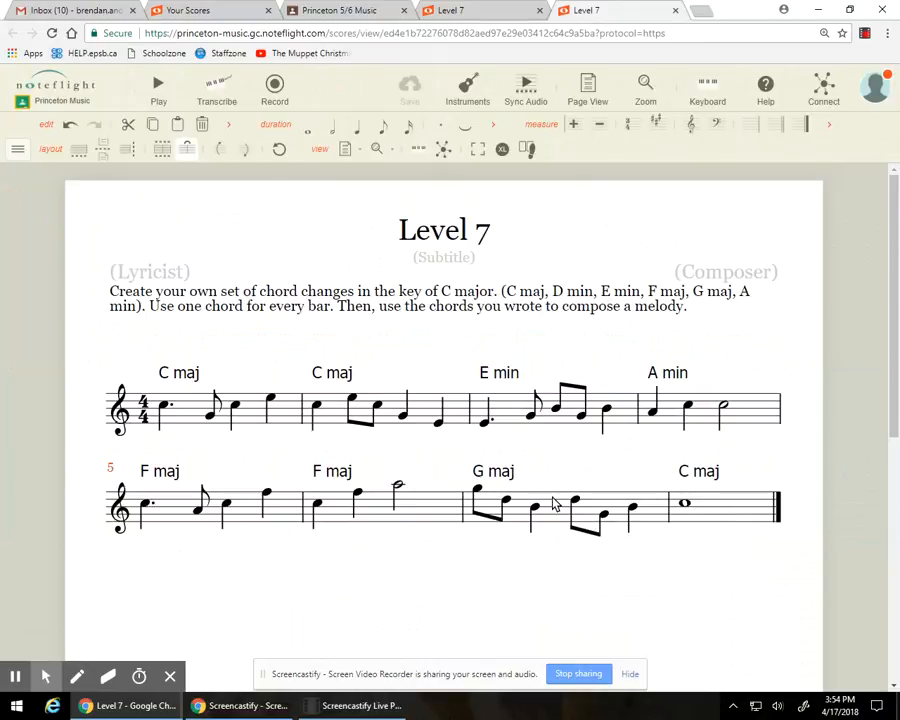
Step: Play the ending of the melody from the first G in bar 7, then stop playback
left_click(477, 491)
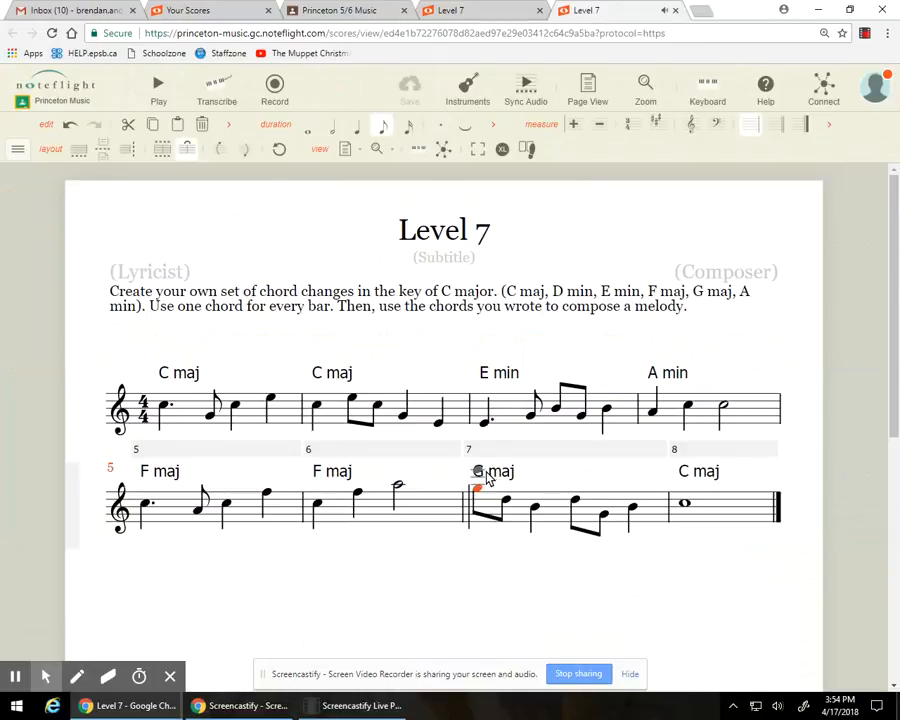
left_click(157, 87)
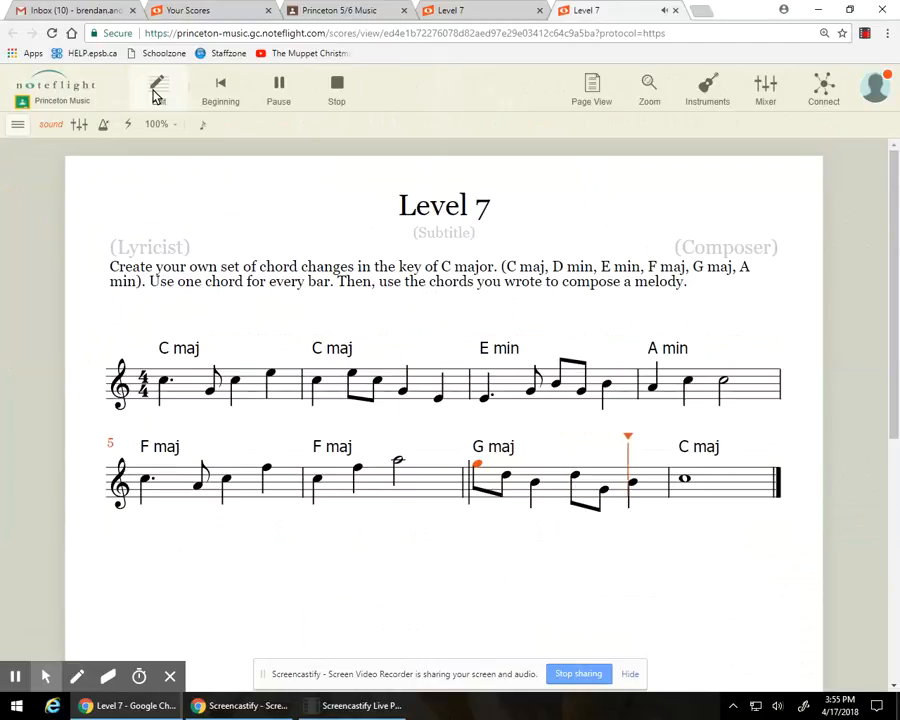
left_click(340, 92)
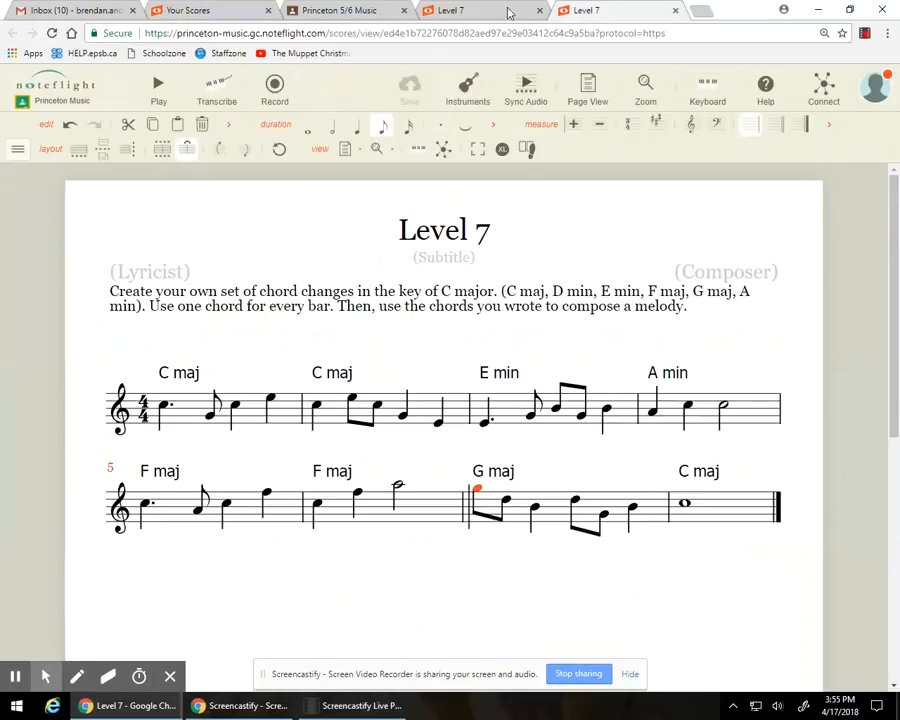
Step: Review the simple quarter- and half-note version, then return to the more varied Level 7 score and turn it in
left_click(462, 12)
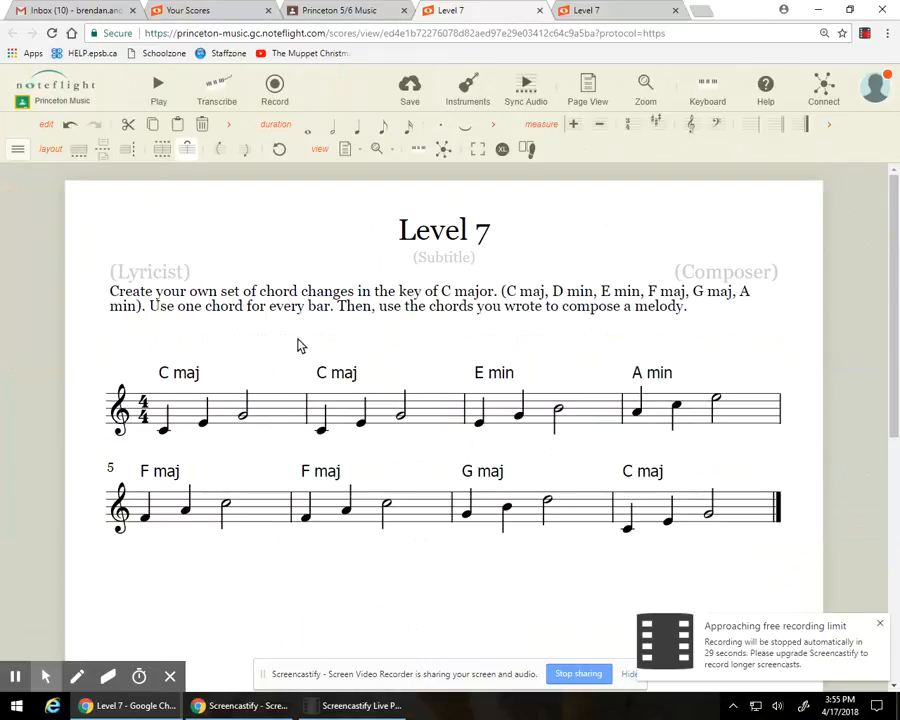
left_click(594, 10)
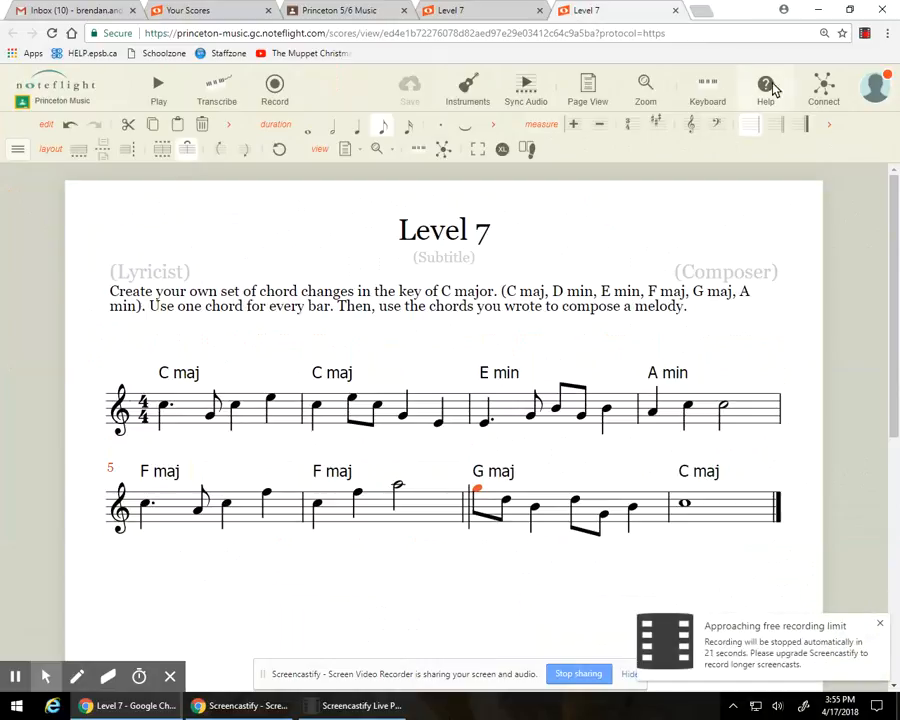
left_click(835, 92)
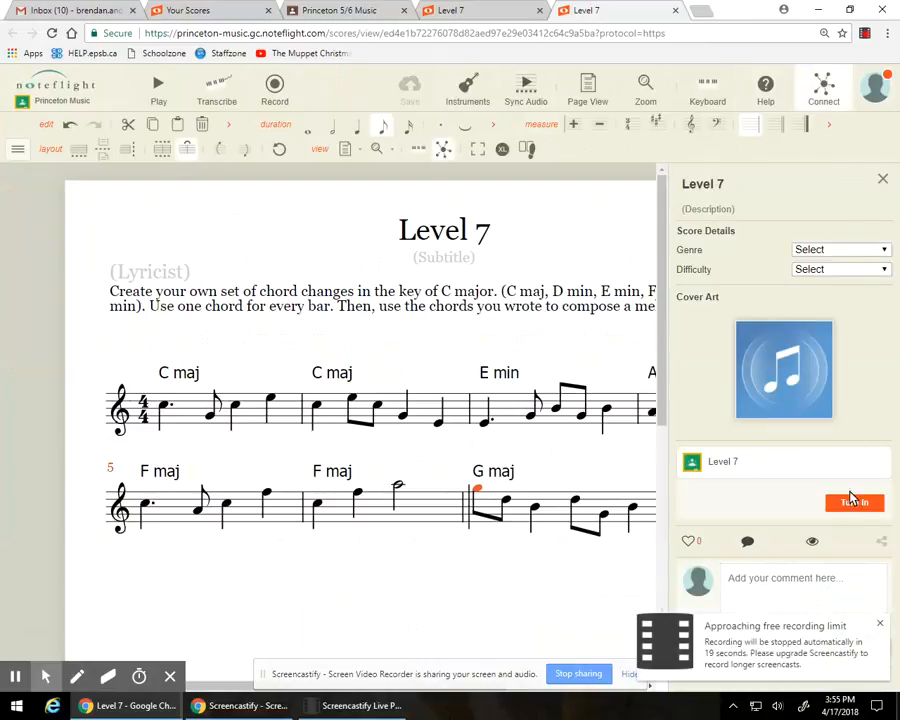
left_click(855, 507)
left_click(378, 708)
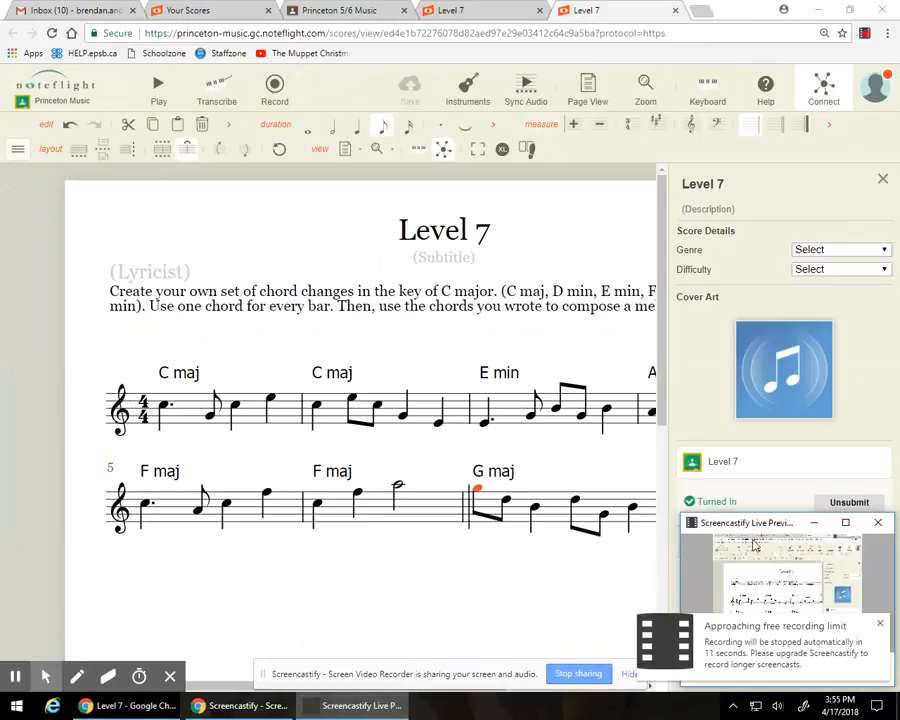